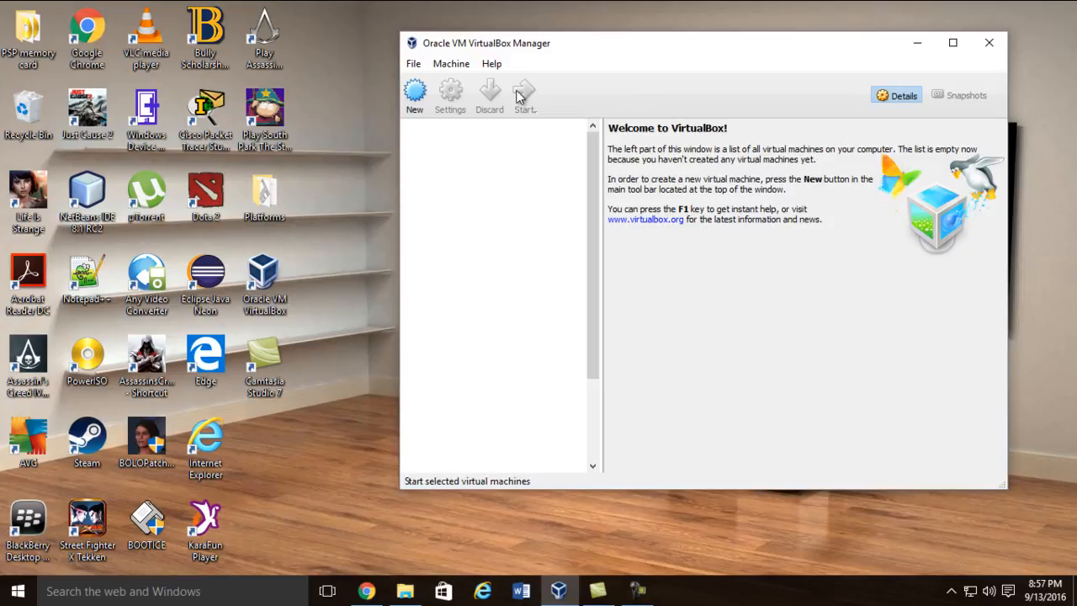
- Start a new virtual machine named with the owner's first name plus "server 2008", using Microsoft Windows and Windows 2008 (64-bit)
click(417, 94)
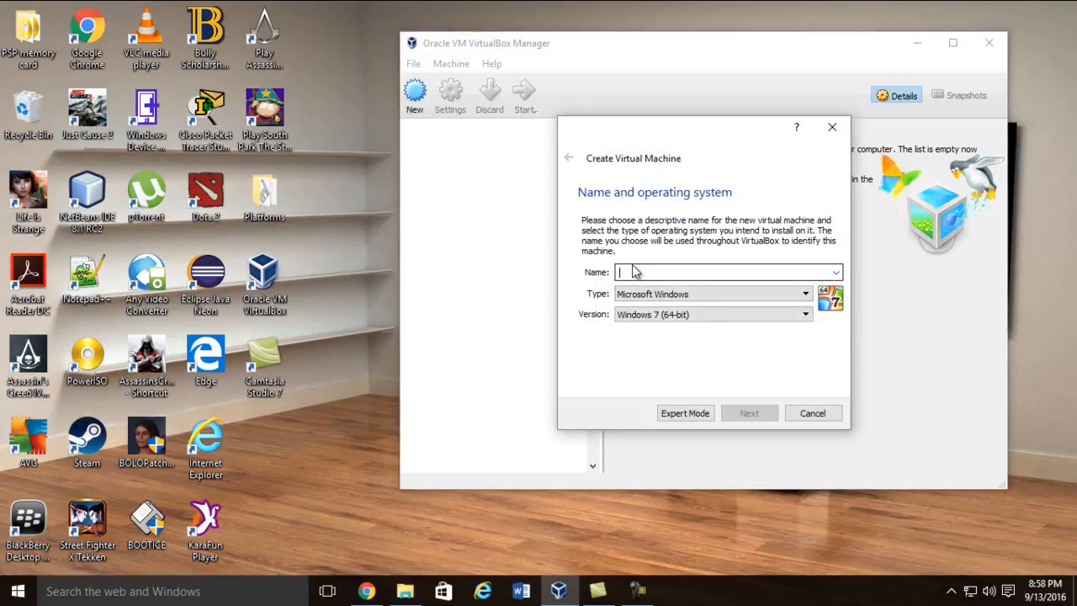
text(edward server 2008)
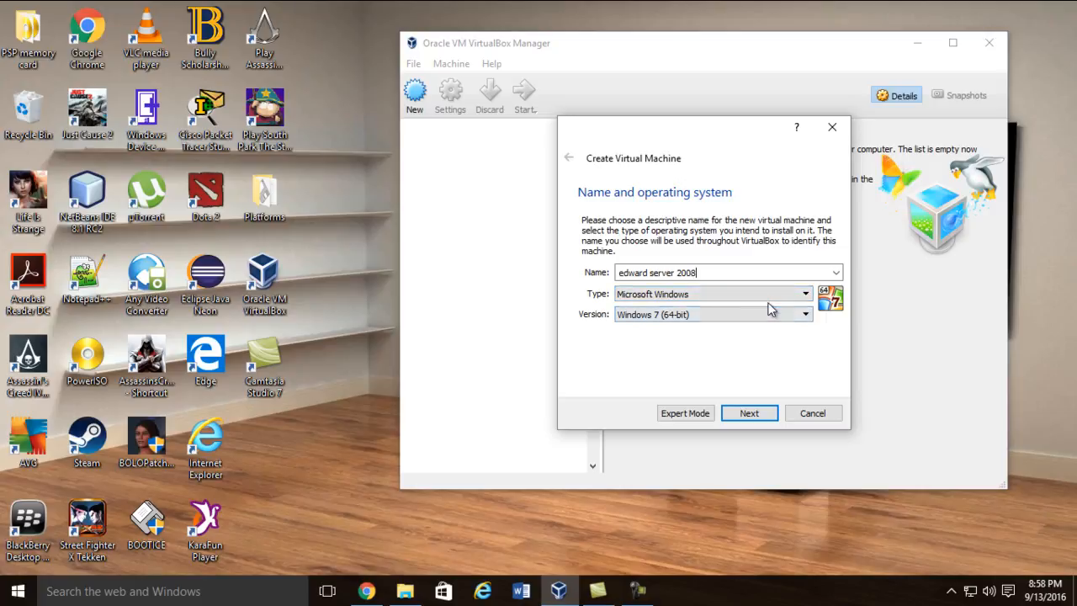
click(699, 316)
click(696, 400)
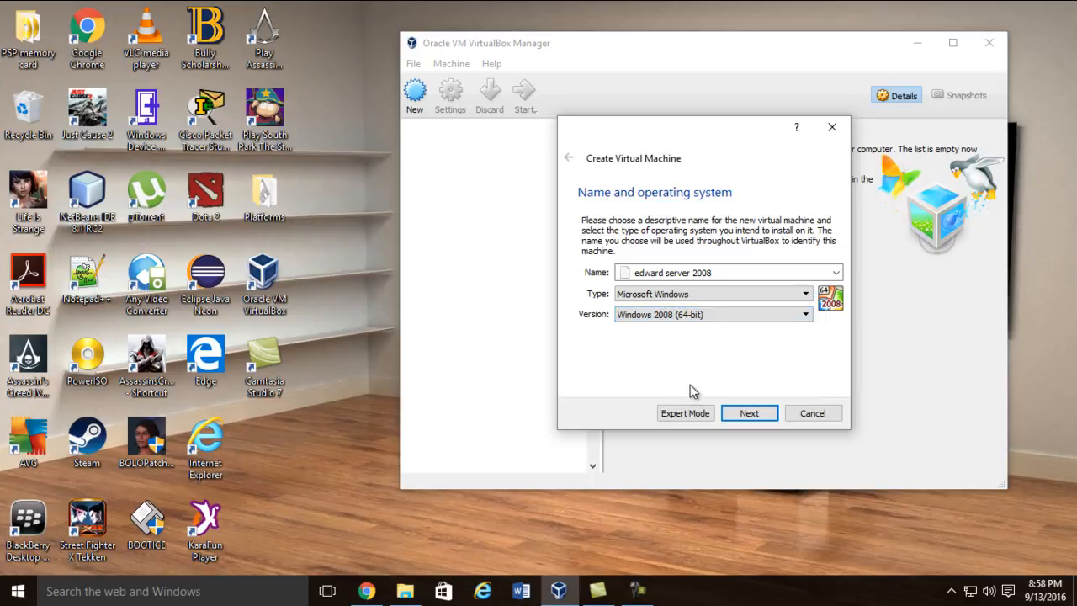
click(762, 415)
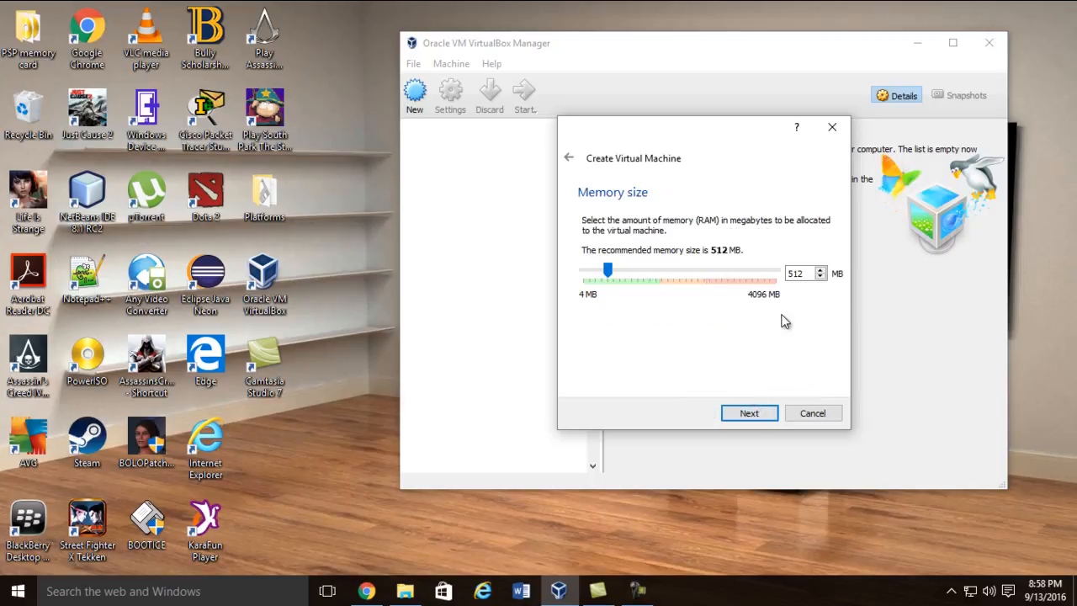
- Allocate 1024 MB of memory to the new virtual machine
double_click(814, 274)
text(1024)
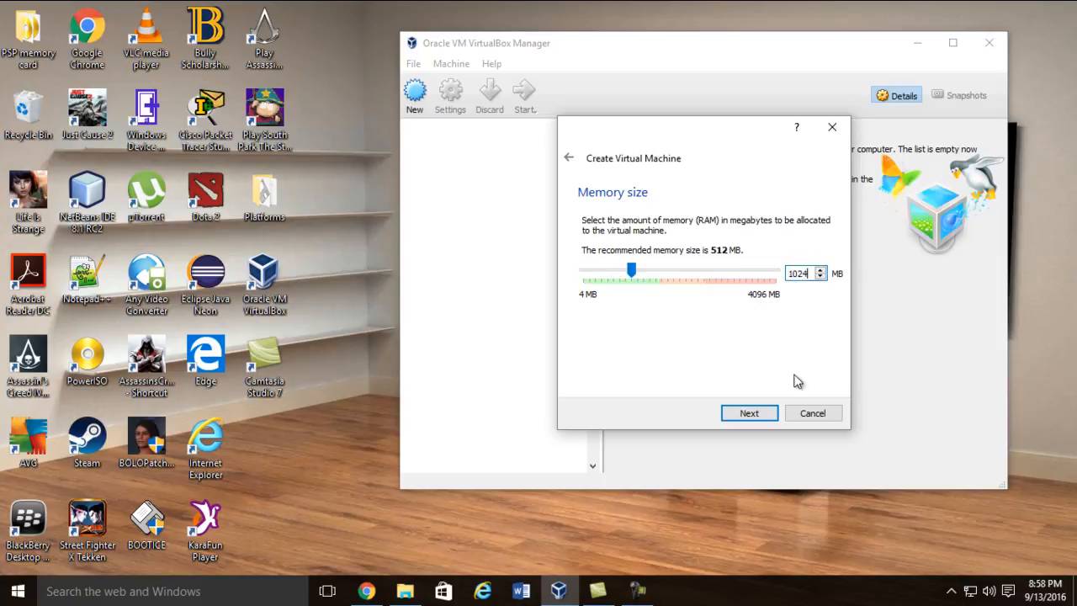
click(745, 413)
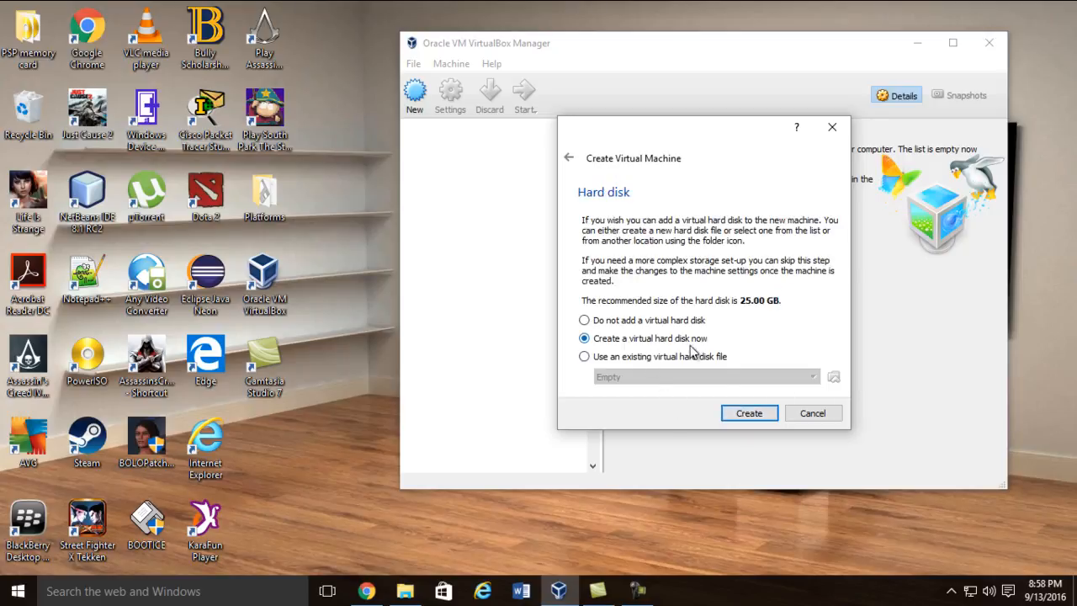
- Create a dynamically allocated 25.00 GB VDI virtual hard disk, saved in the virtual machine's own folder
click(737, 415)
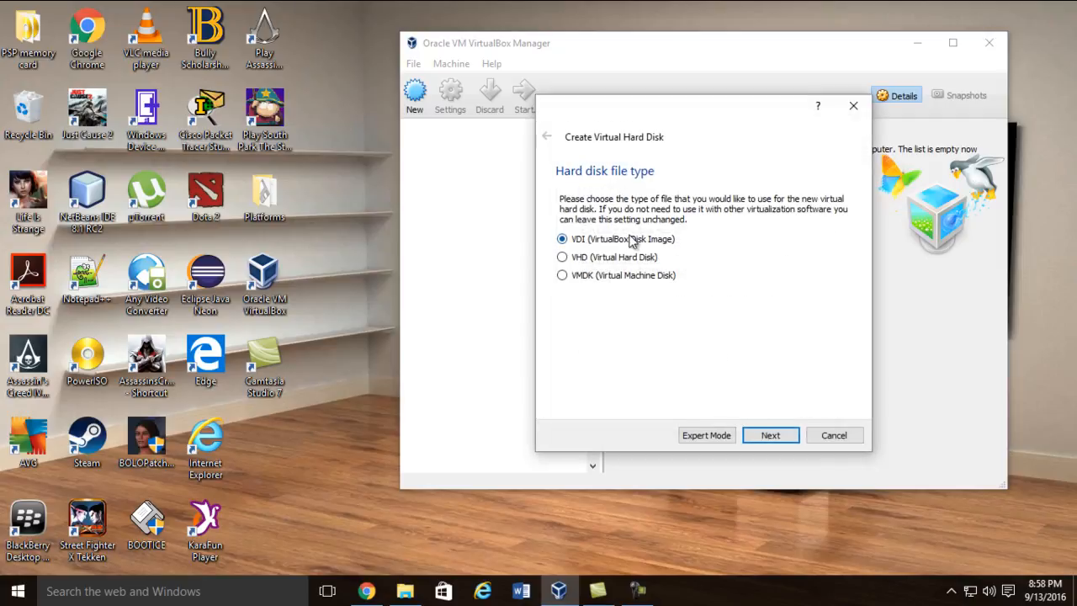
click(770, 435)
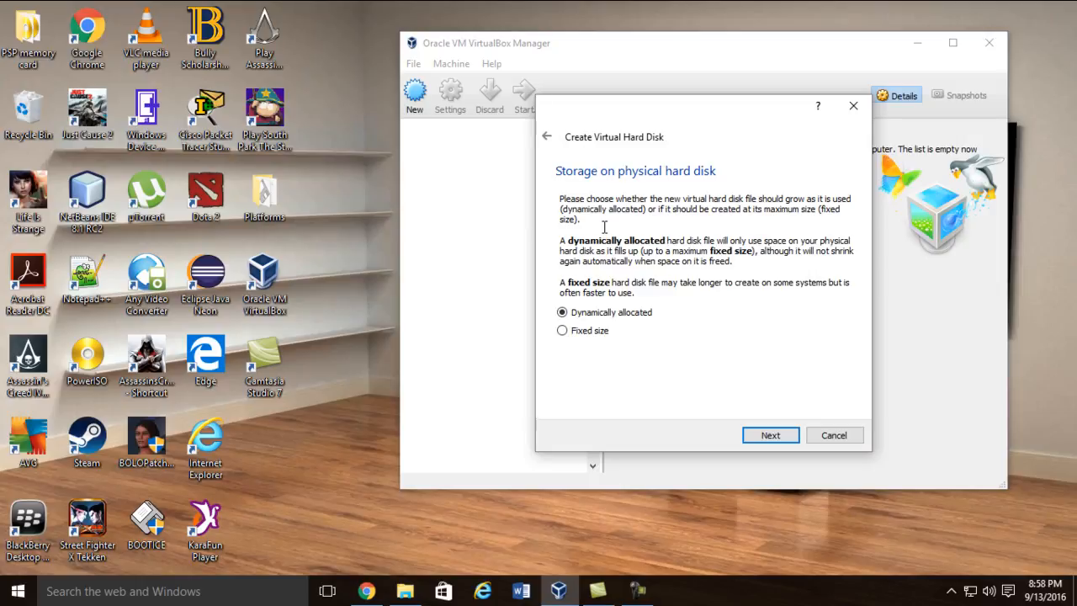
click(767, 435)
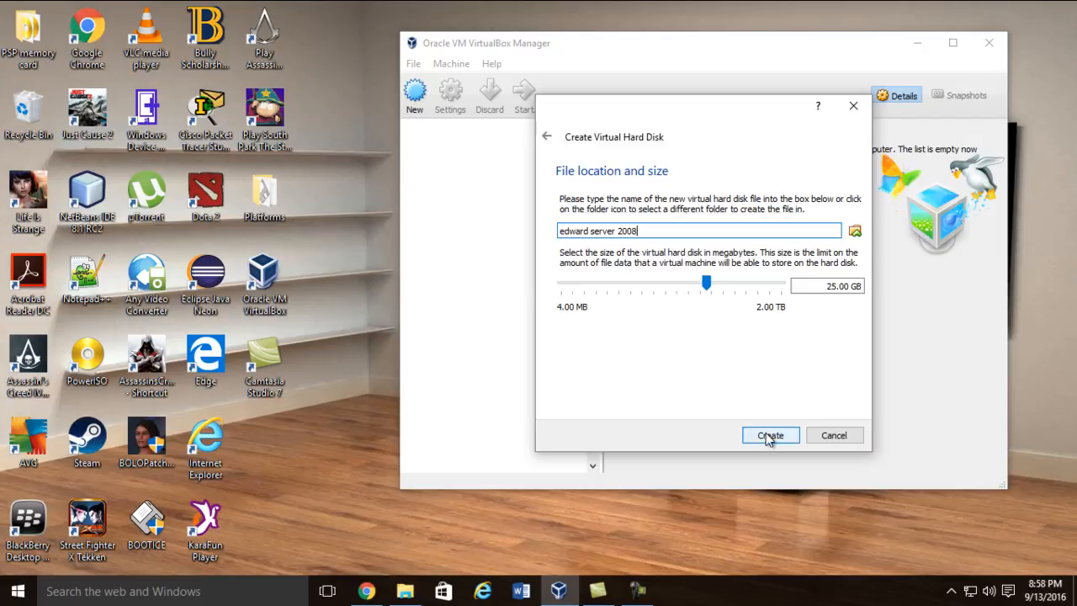
click(855, 232)
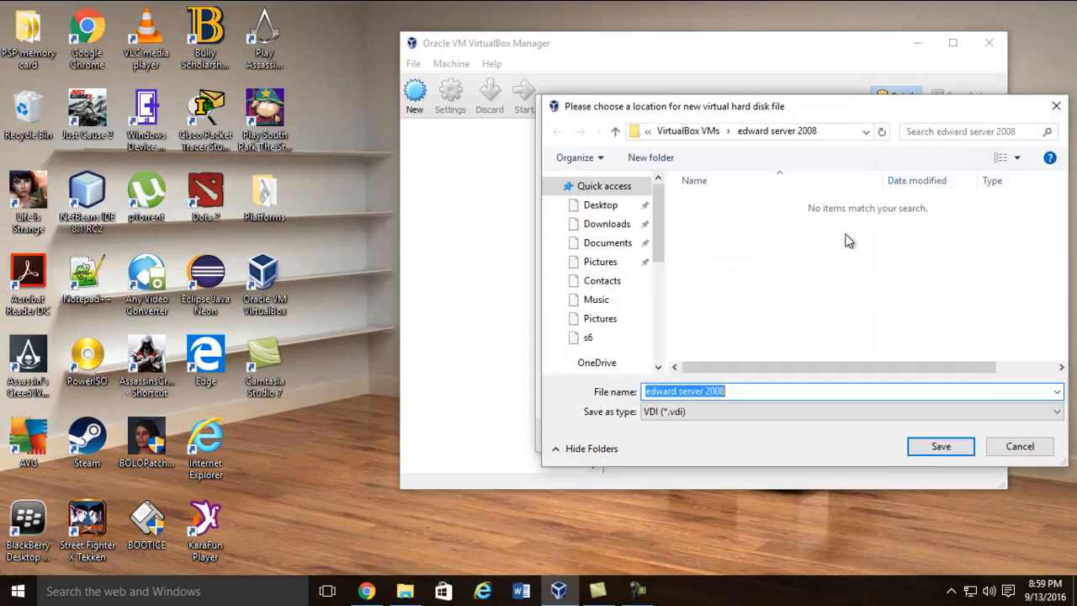
click(969, 451)
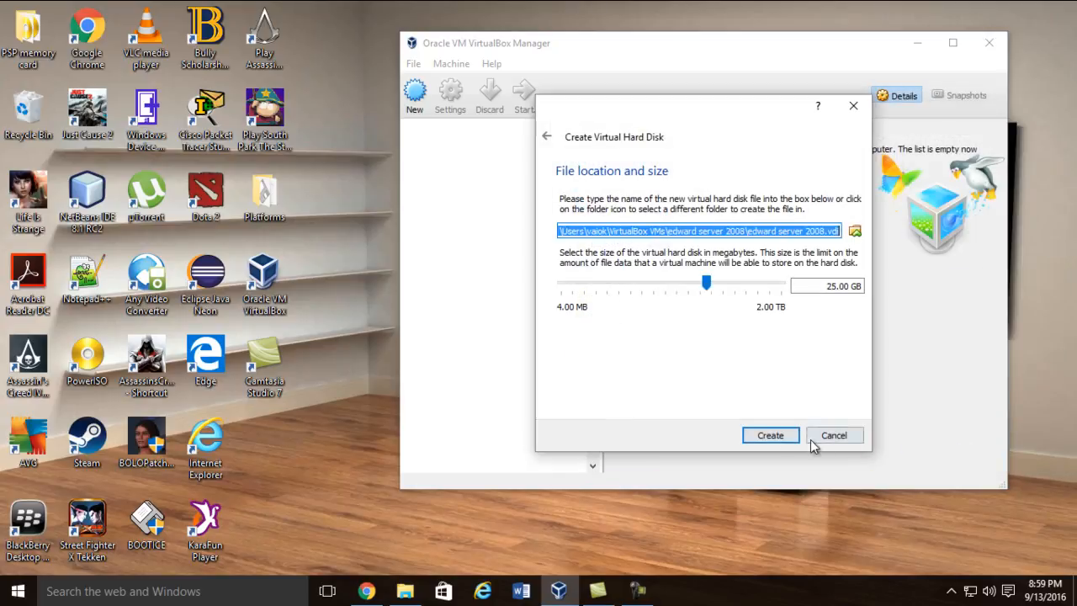
click(782, 436)
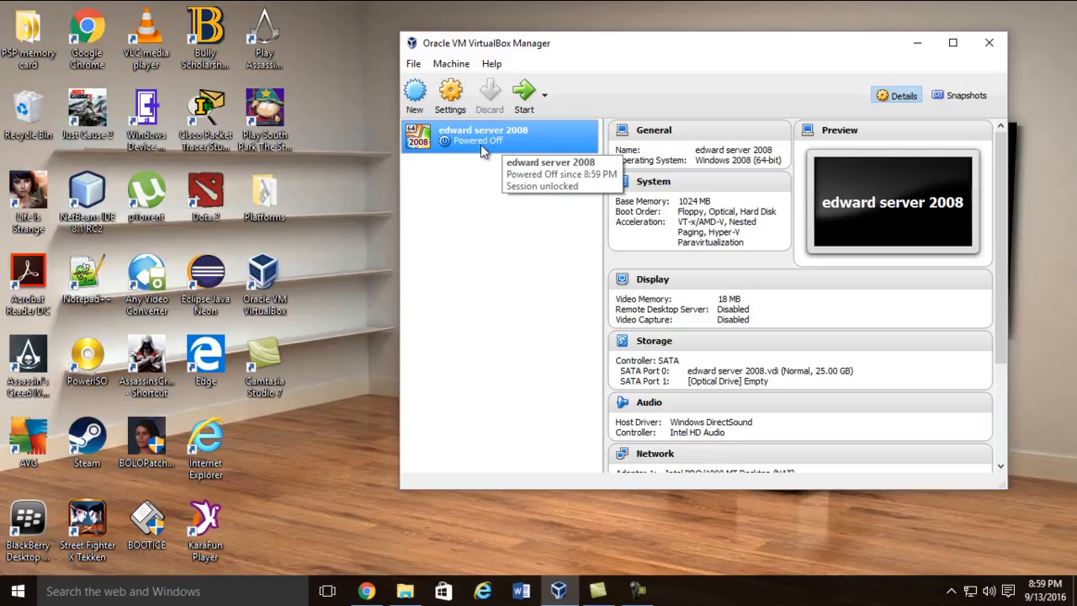
- In the virtual machine's system settings, disable Floppy as a boot device and move it to the end of the boot order
right_click(481, 142)
click(521, 149)
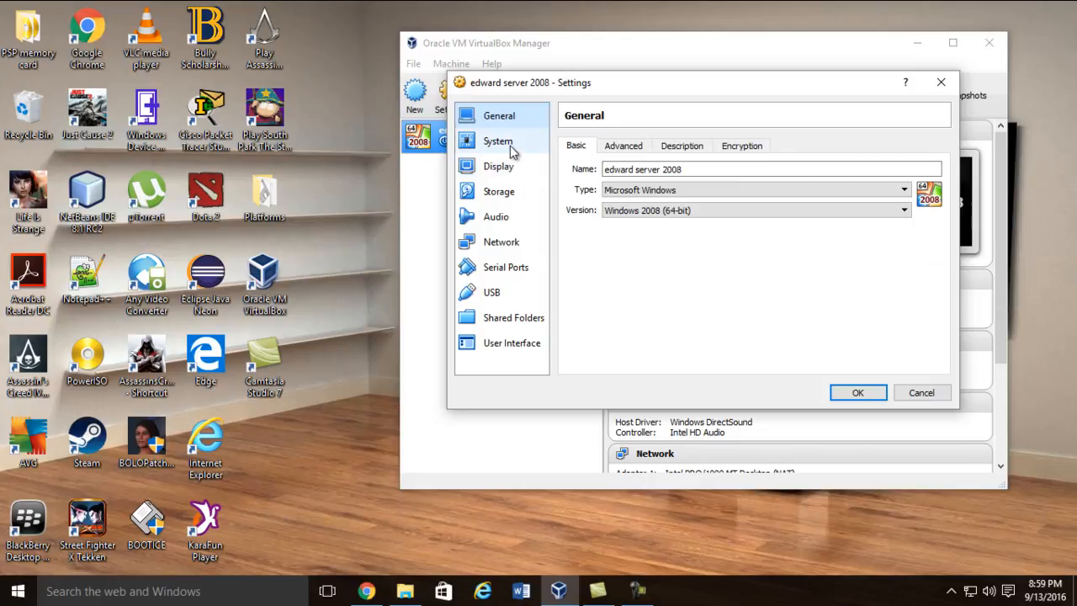
click(510, 146)
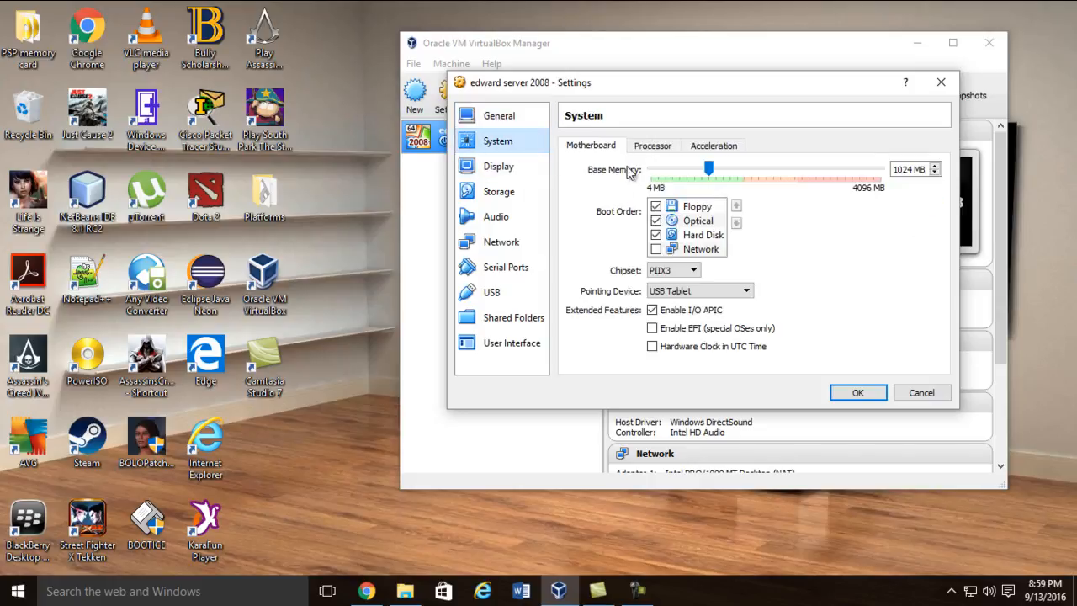
click(656, 207)
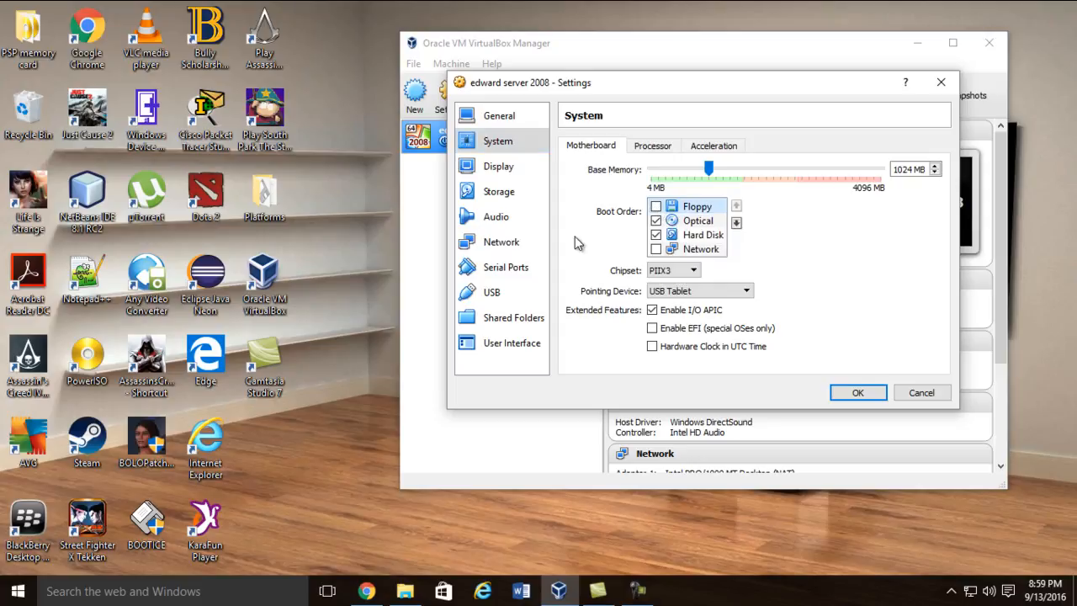
click(737, 222)
click(737, 222)
click(737, 222)
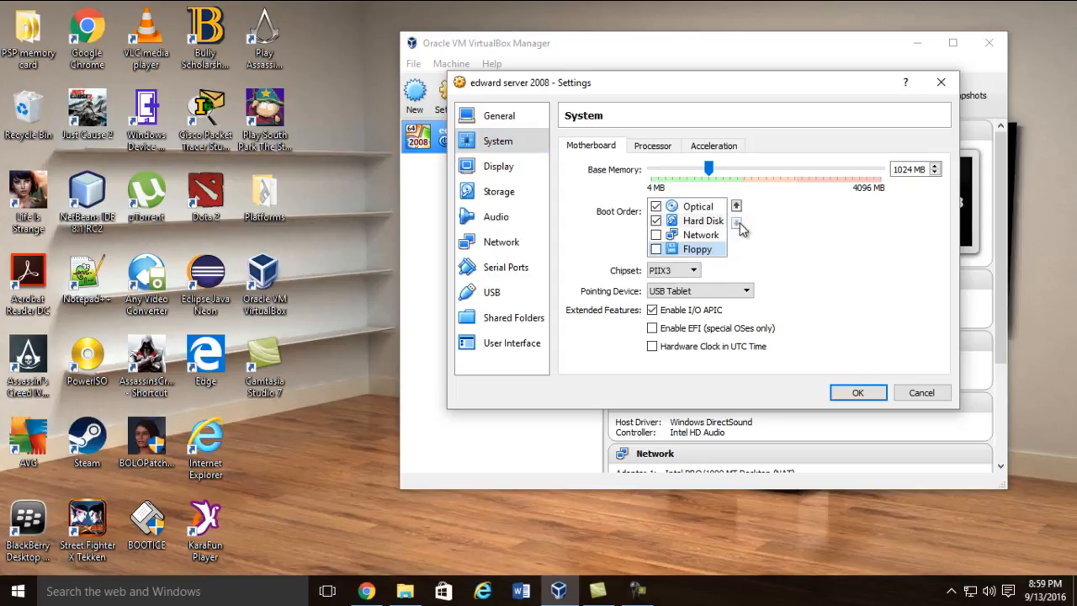
- Load the WindowsServer 2008 disc image from the desktop's Platforms folder into the empty optical drive and save the settings
click(501, 193)
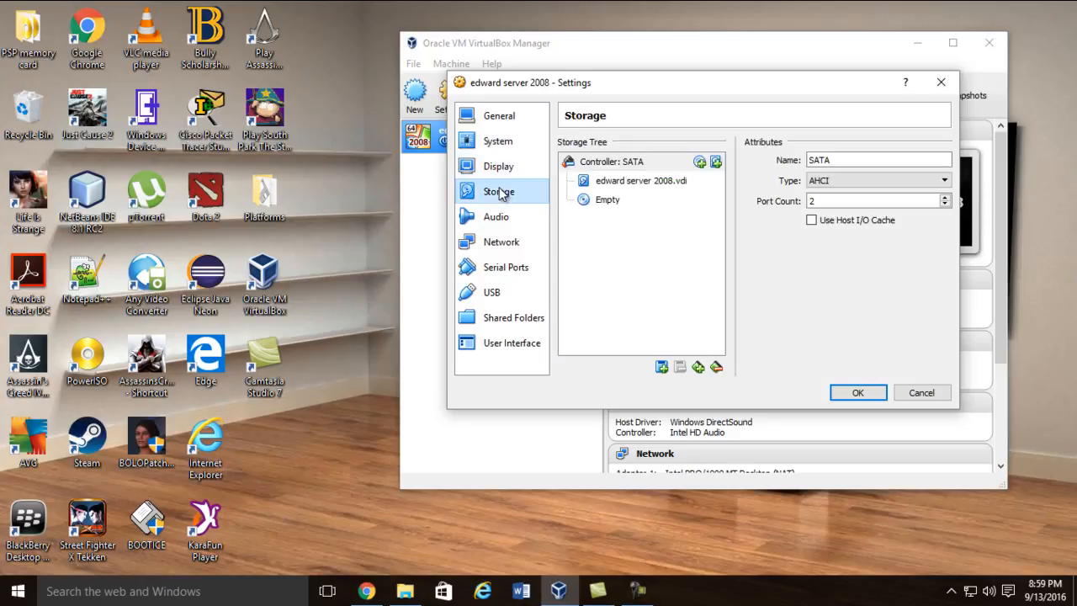
click(601, 202)
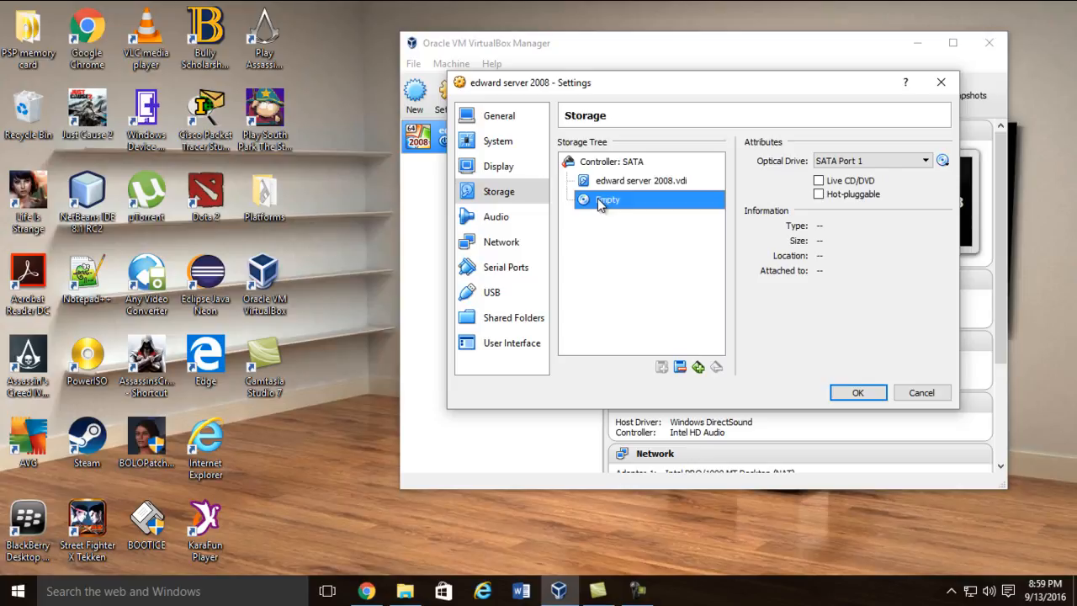
click(944, 161)
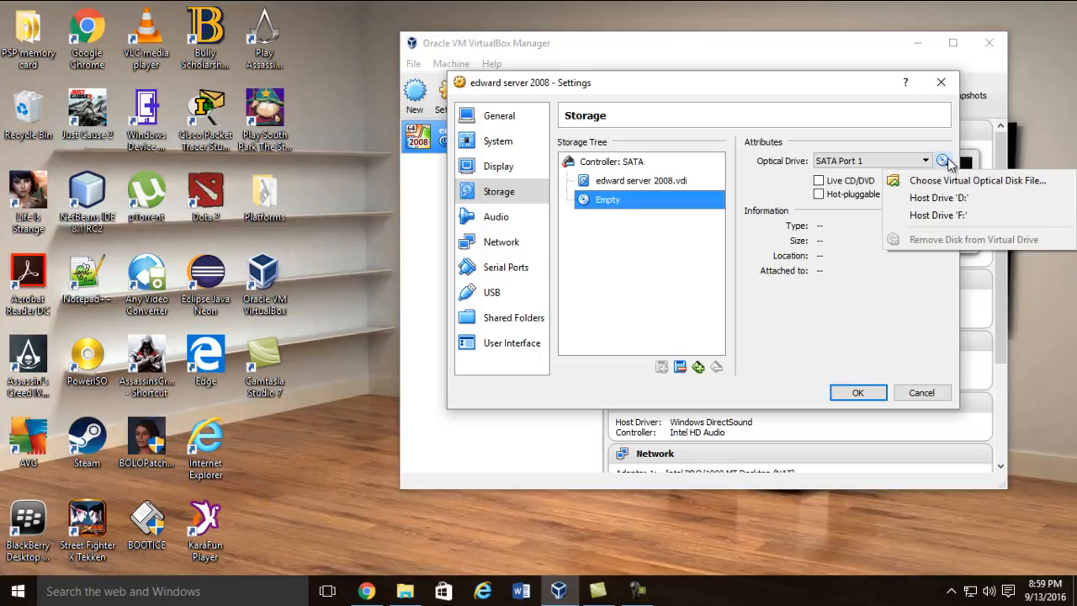
click(952, 184)
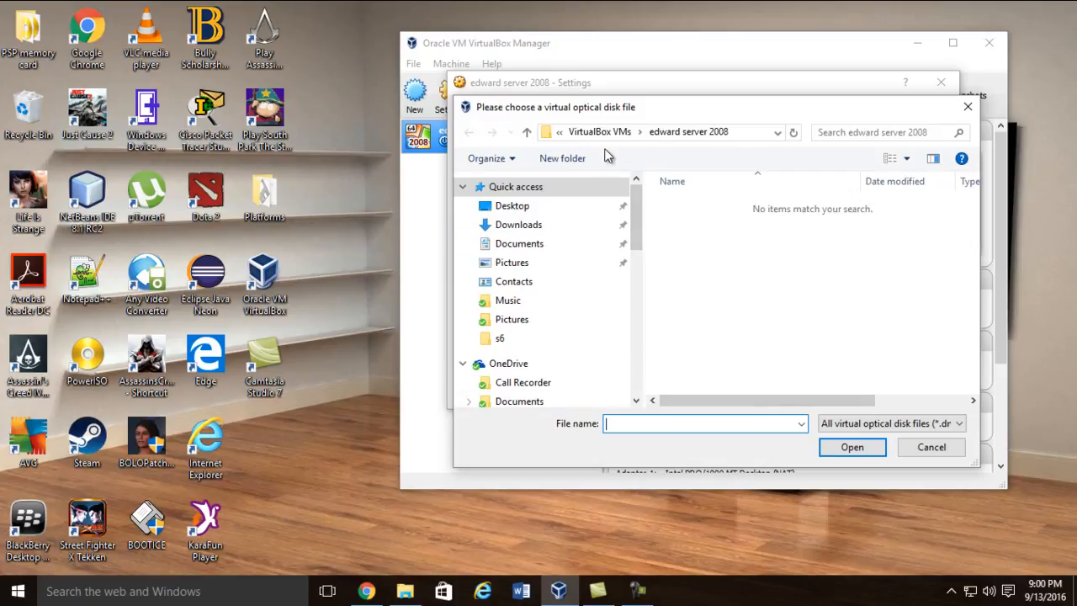
click(495, 209)
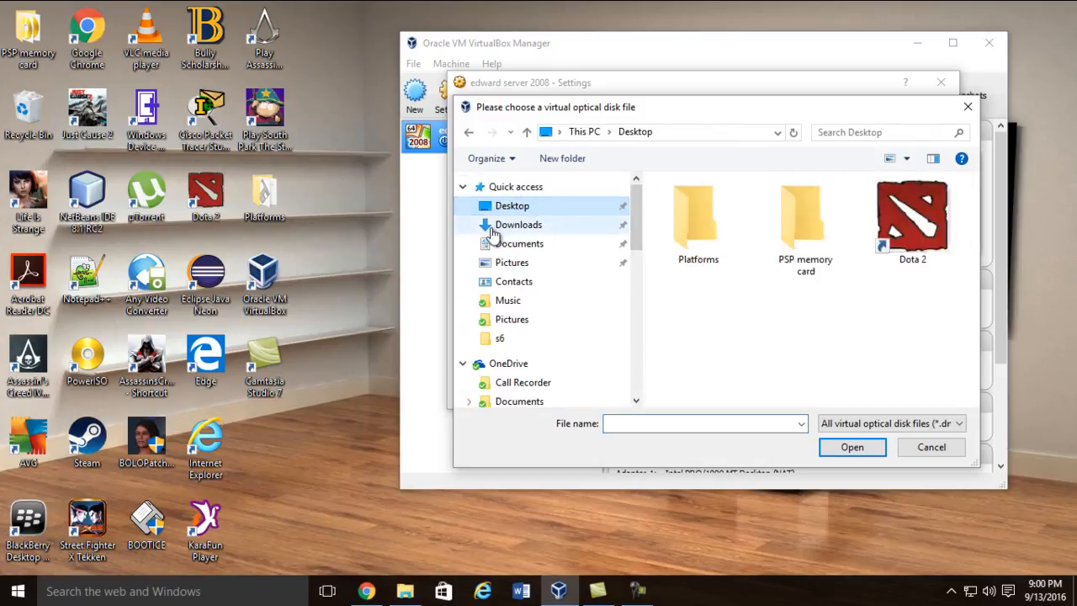
click(698, 217)
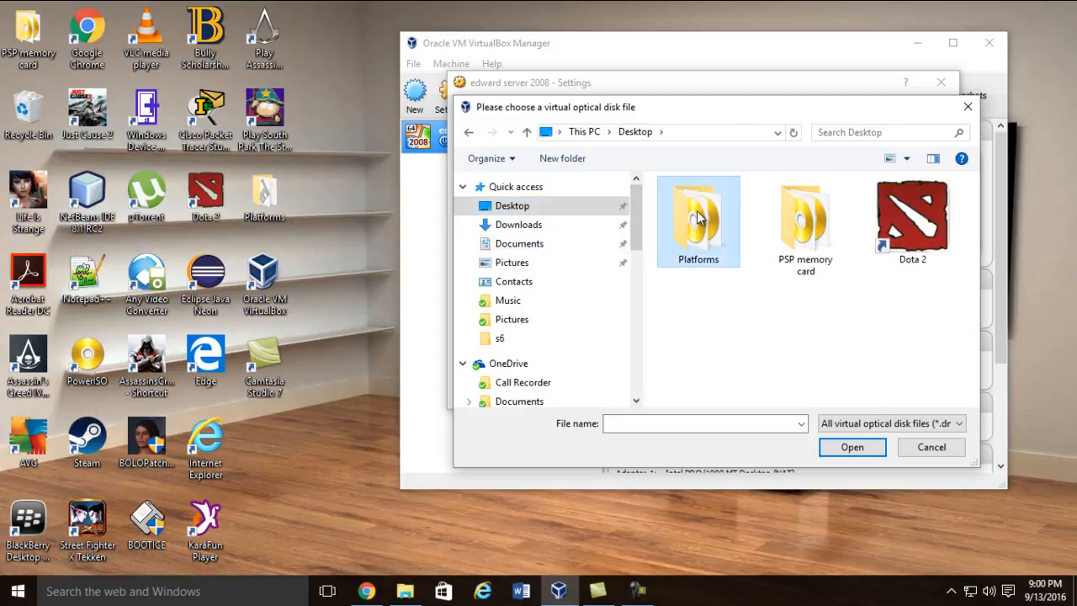
double_click(699, 218)
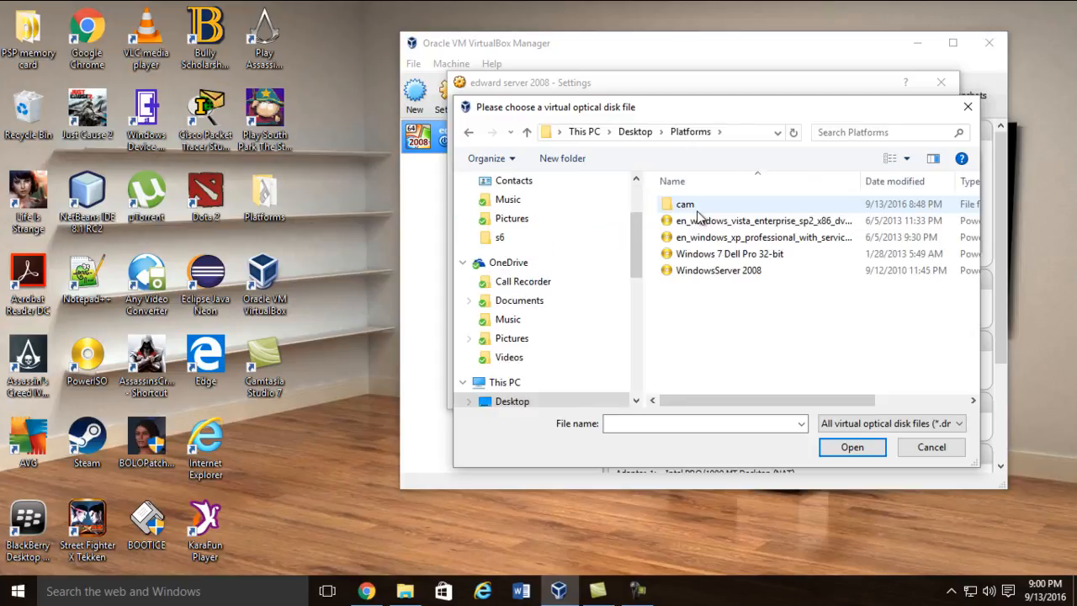
double_click(693, 270)
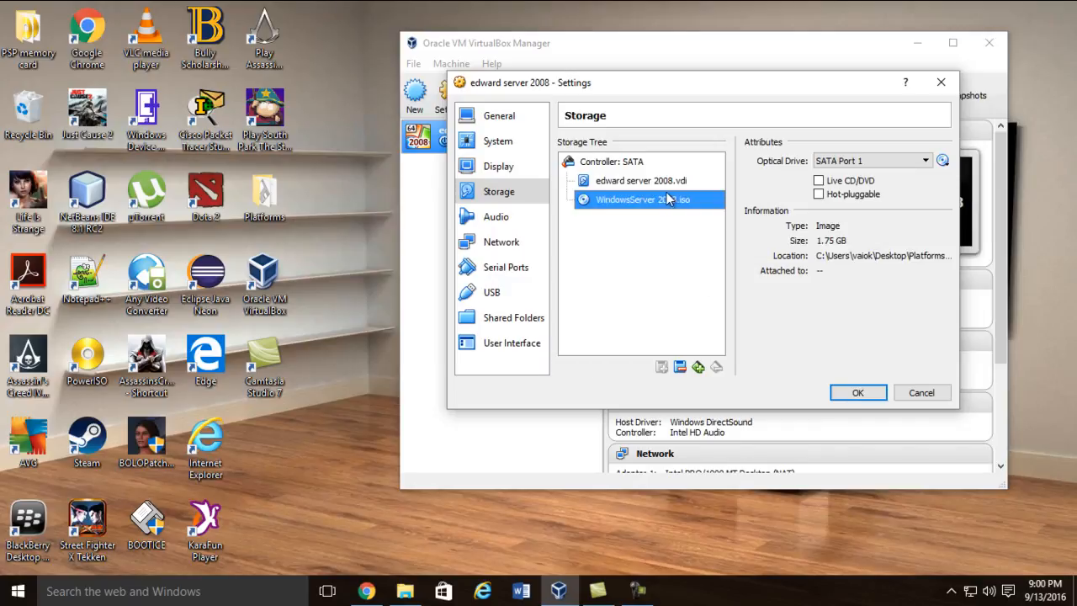
click(855, 393)
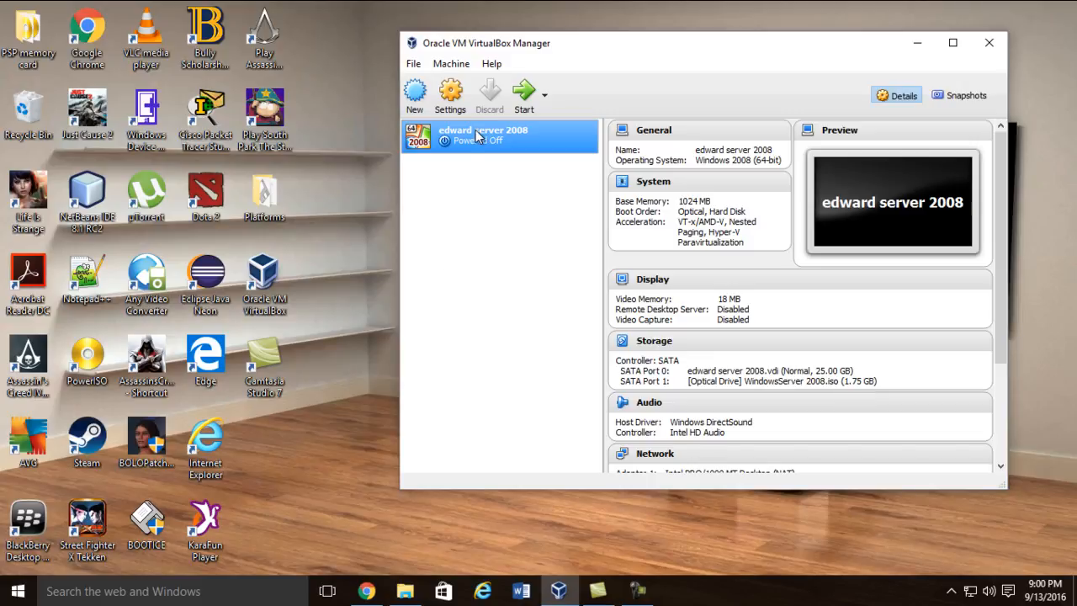
- Boot the virtual machine with a normal start and reposition its window so the whole guest screen is visible
right_click(489, 130)
mouse_move(542, 224)
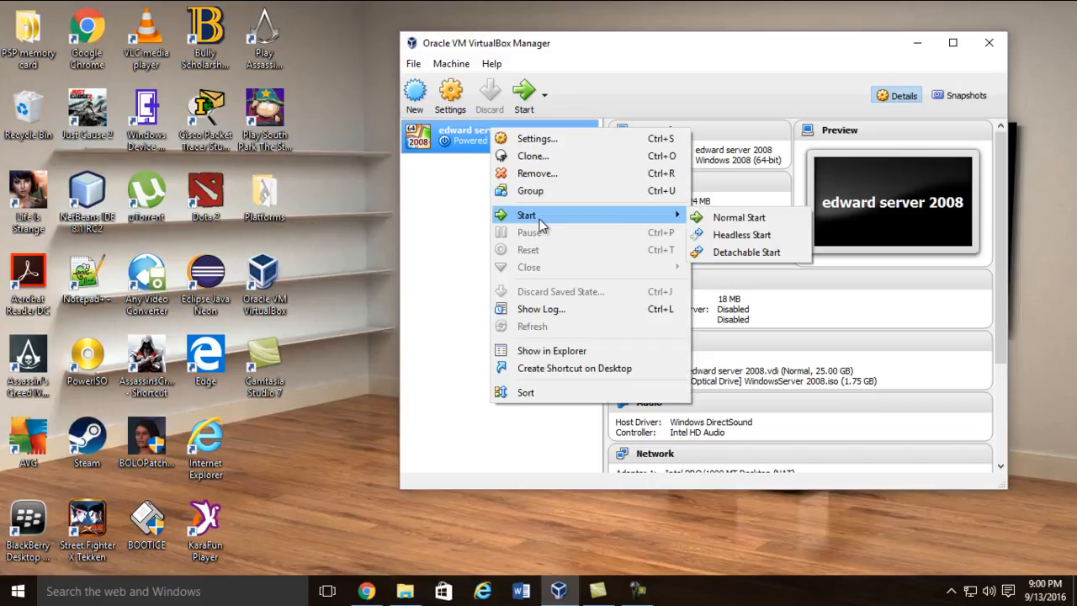
click(762, 222)
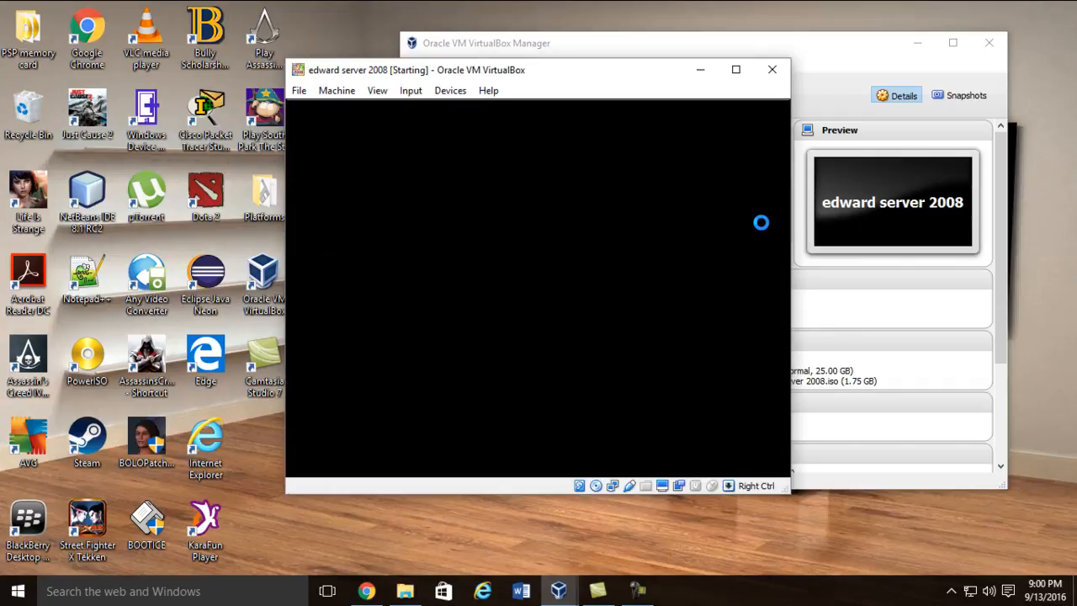
drag(622, 74, 738, 48)
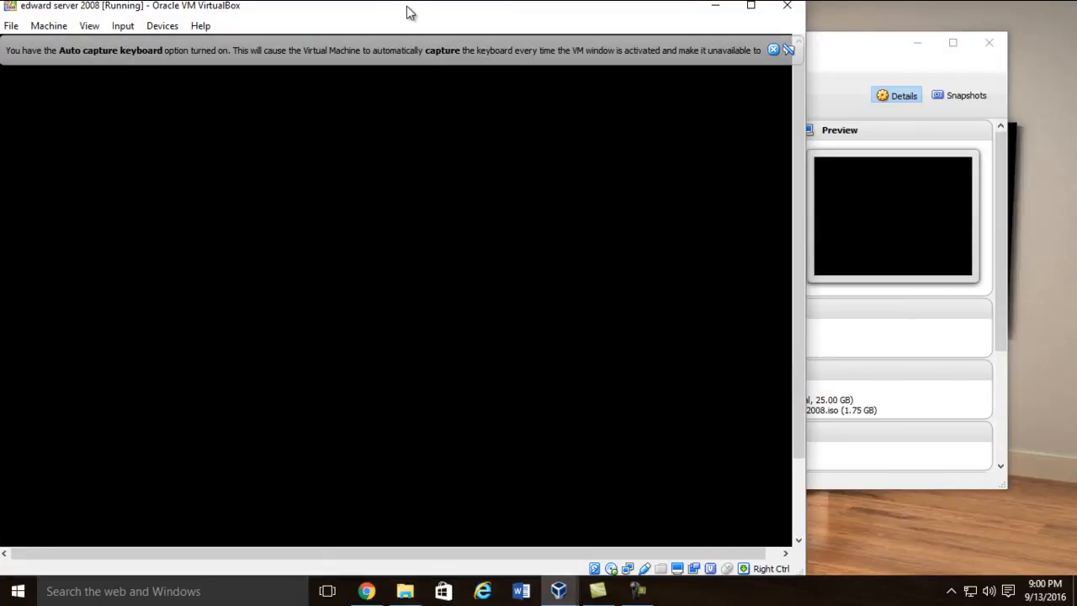
drag(410, 11, 649, 15)
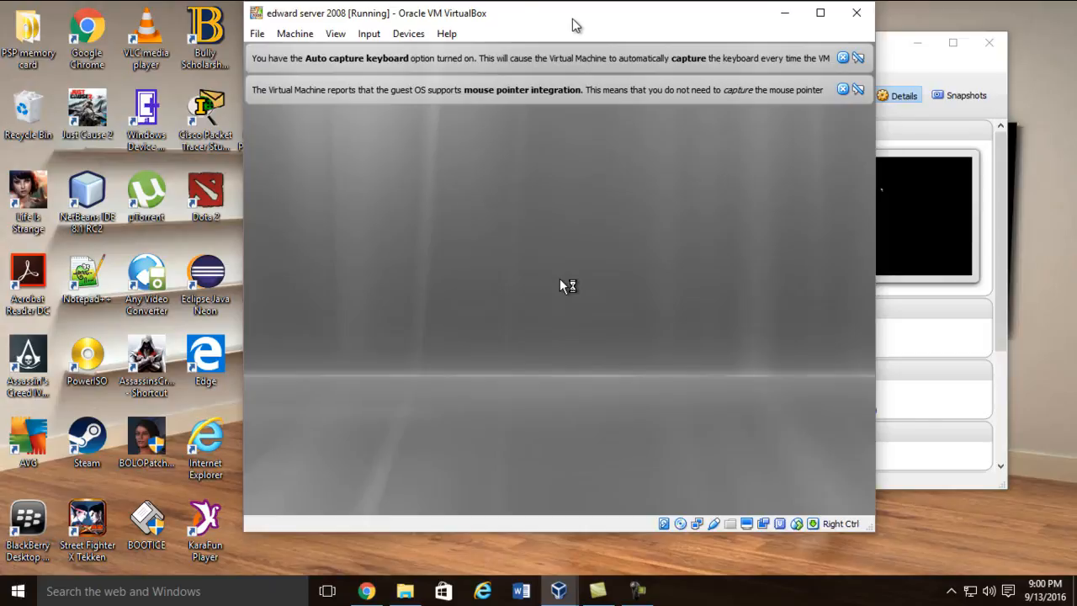
drag(579, 16, 719, 17)
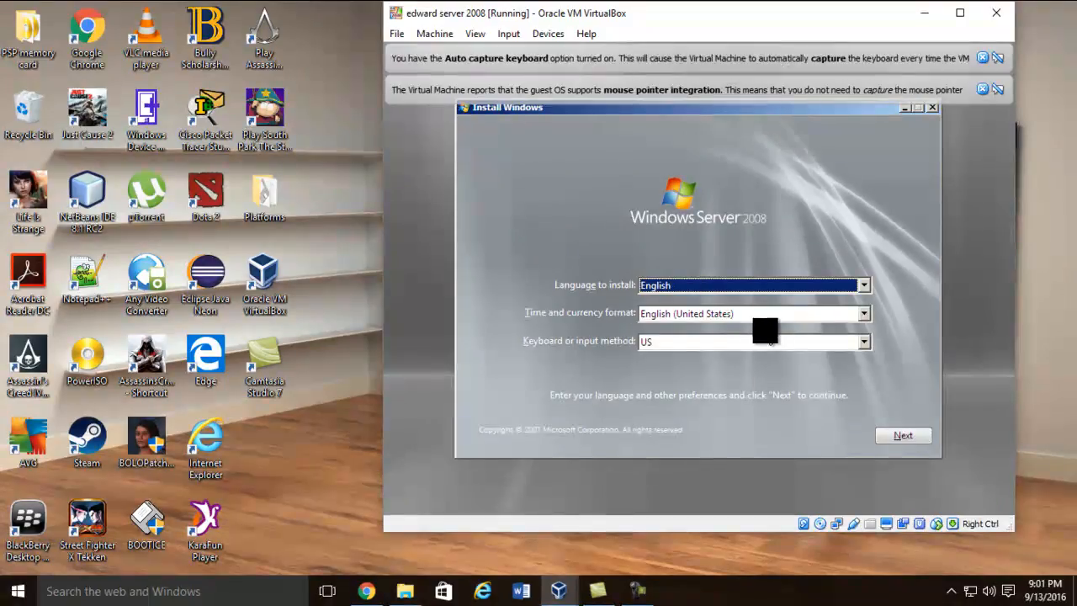
- Keep English, English (United States) and the US keyboard in Windows Setup and begin the installation
click(903, 435)
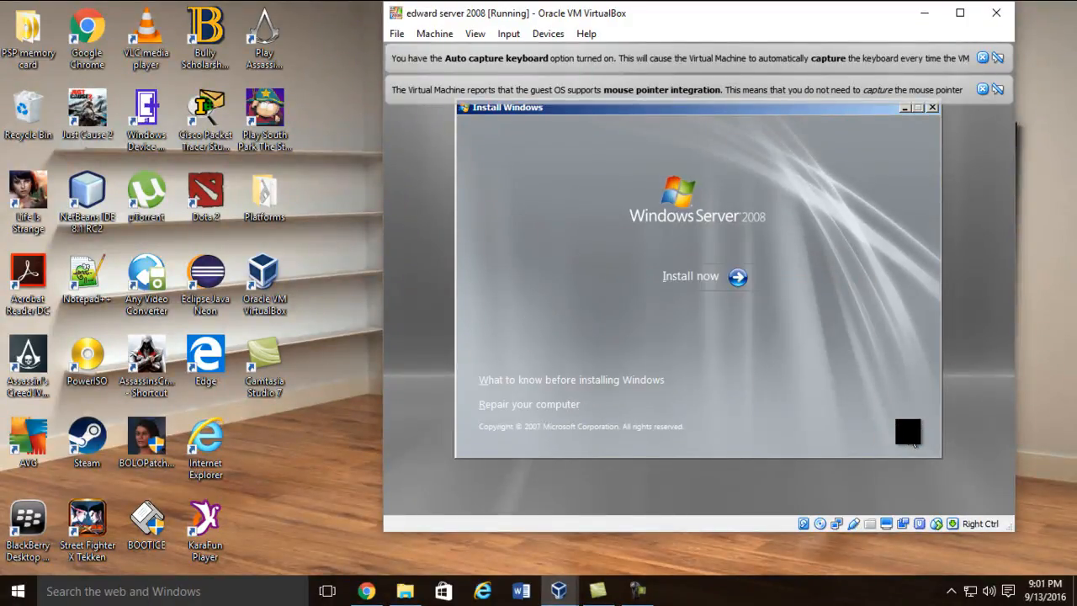
click(693, 278)
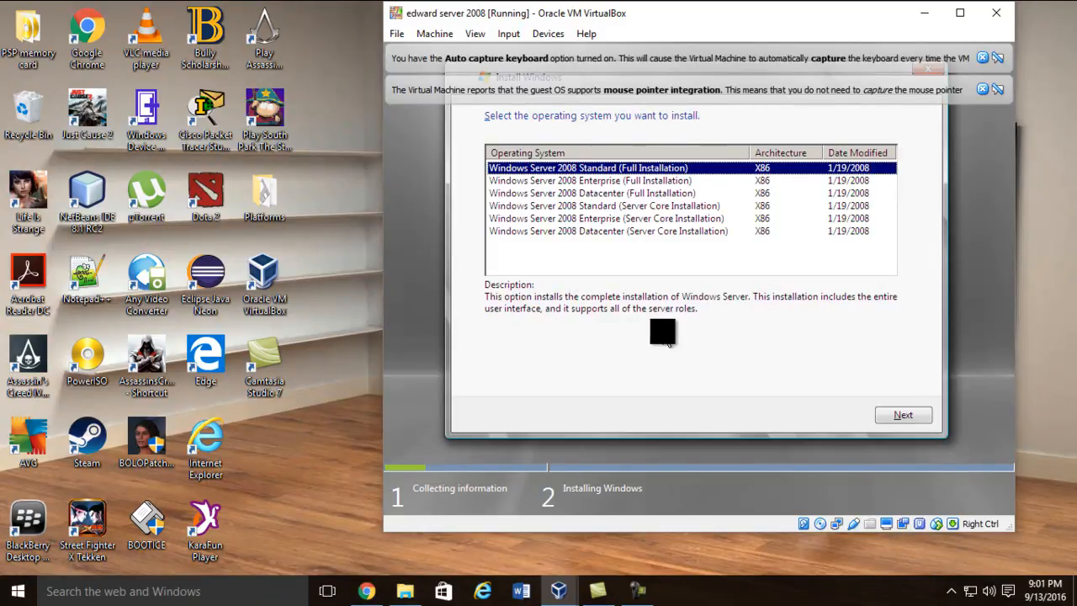
- Choose Windows Server 2008 Enterprise (Full Installation) as the operating system and accept the license terms
click(586, 181)
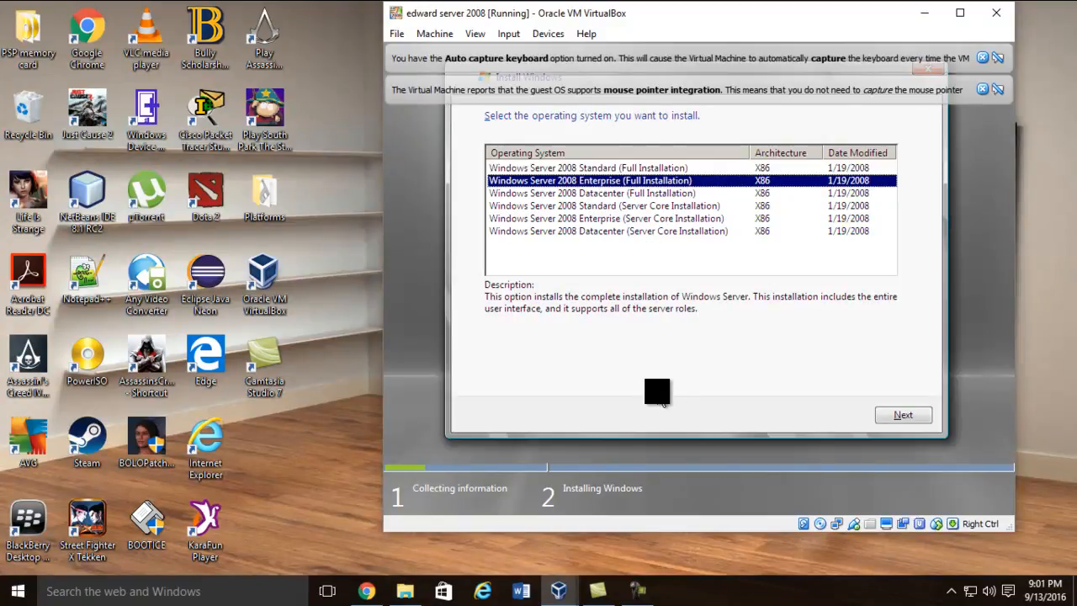
click(903, 415)
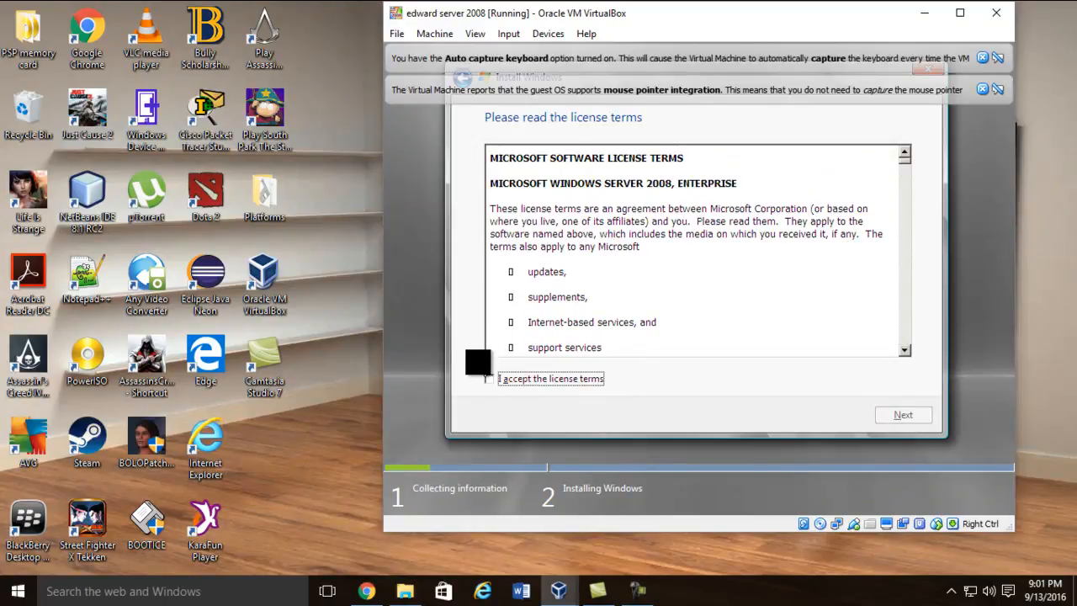
click(498, 387)
click(926, 417)
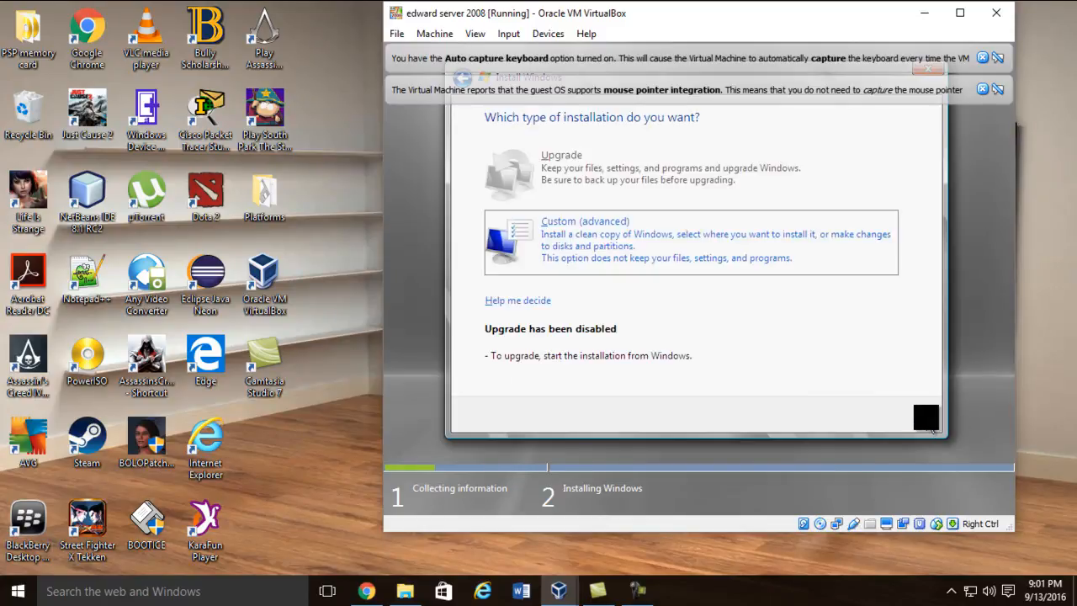
- Choose a custom (advanced) installation and install Windows on the unallocated space of Disk 0
click(600, 229)
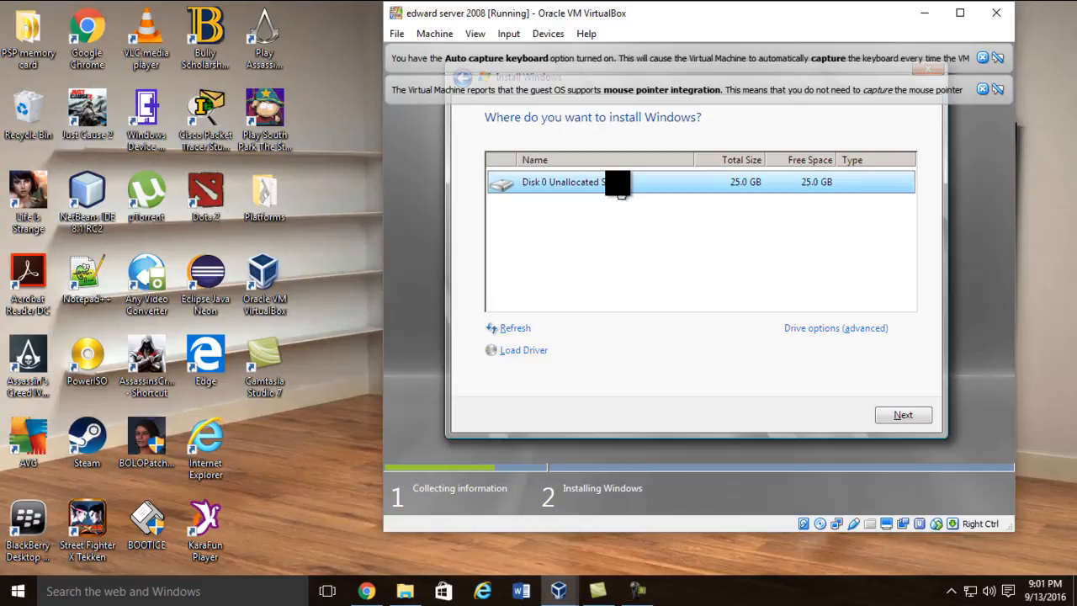
click(901, 424)
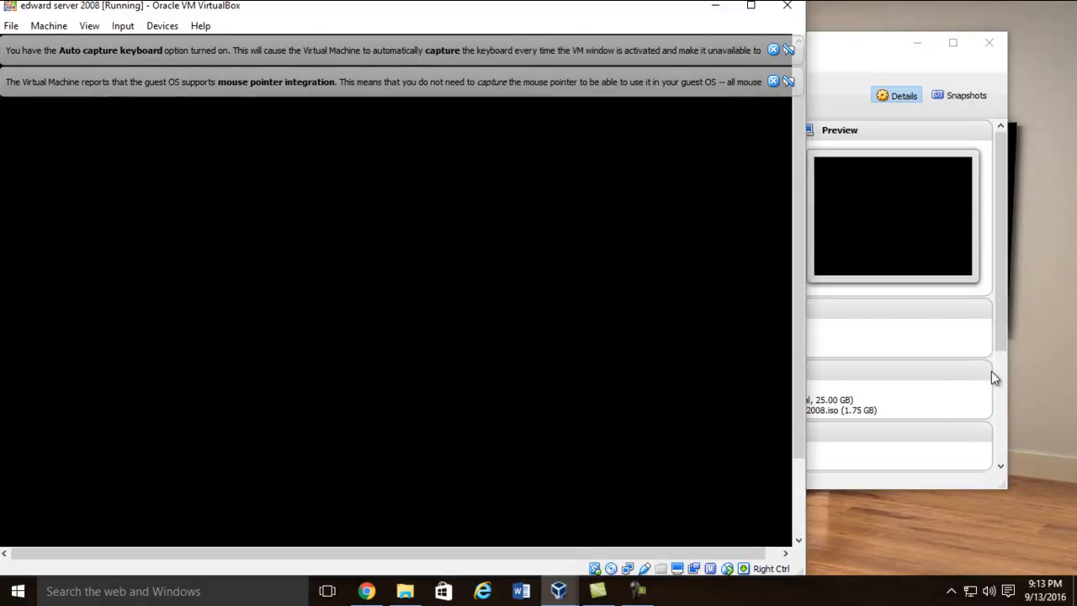
- Dismiss the keyboard capture and mouse integration notices and reposition the virtual machine window on the desktop
click(773, 49)
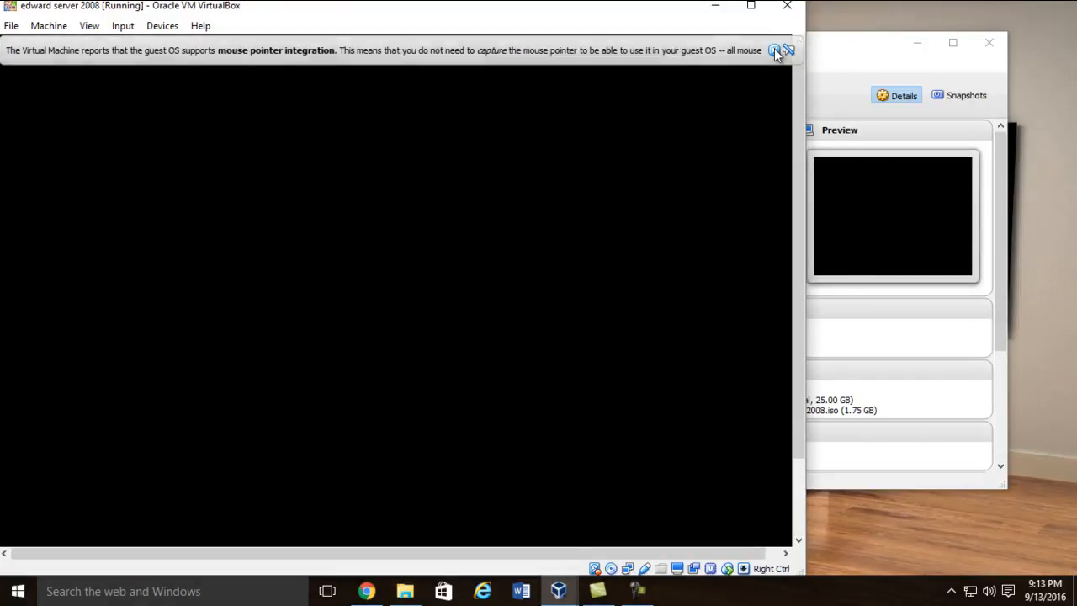
click(774, 50)
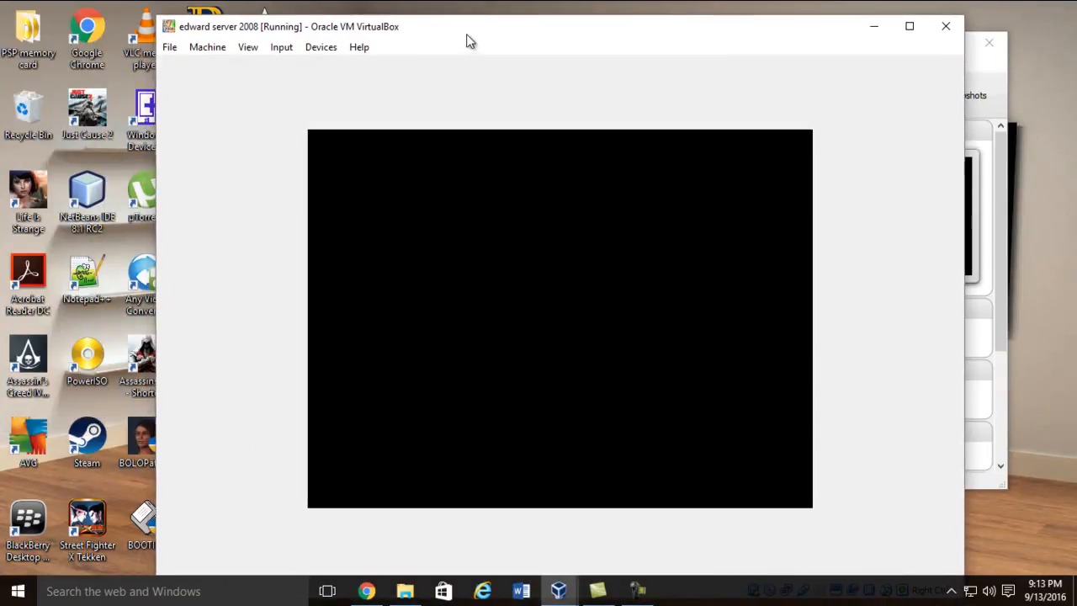
drag(469, 40, 500, 27)
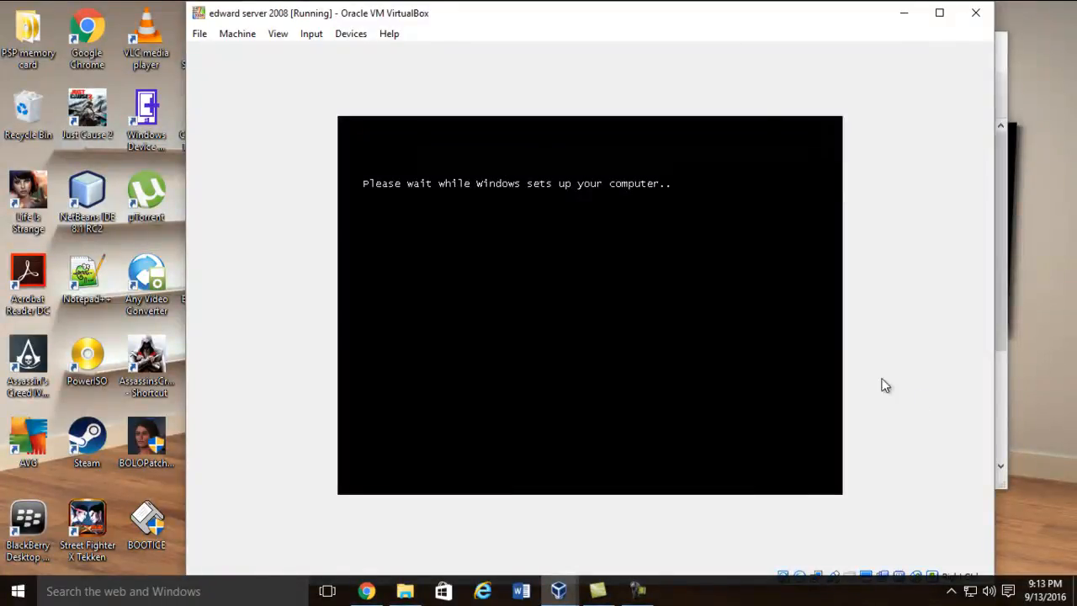
click(637, 589)
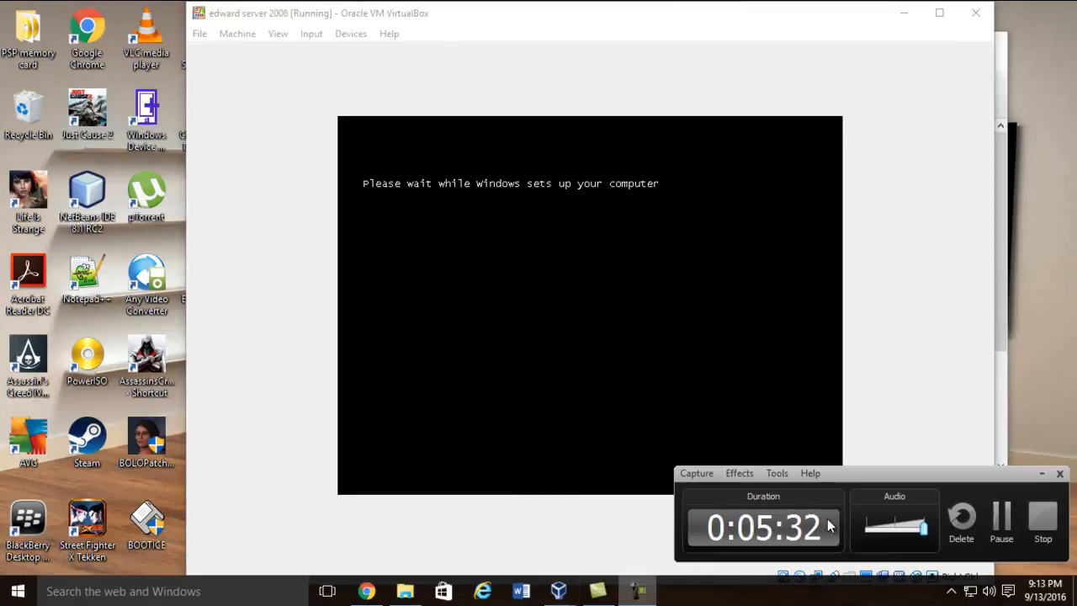
click(1002, 515)
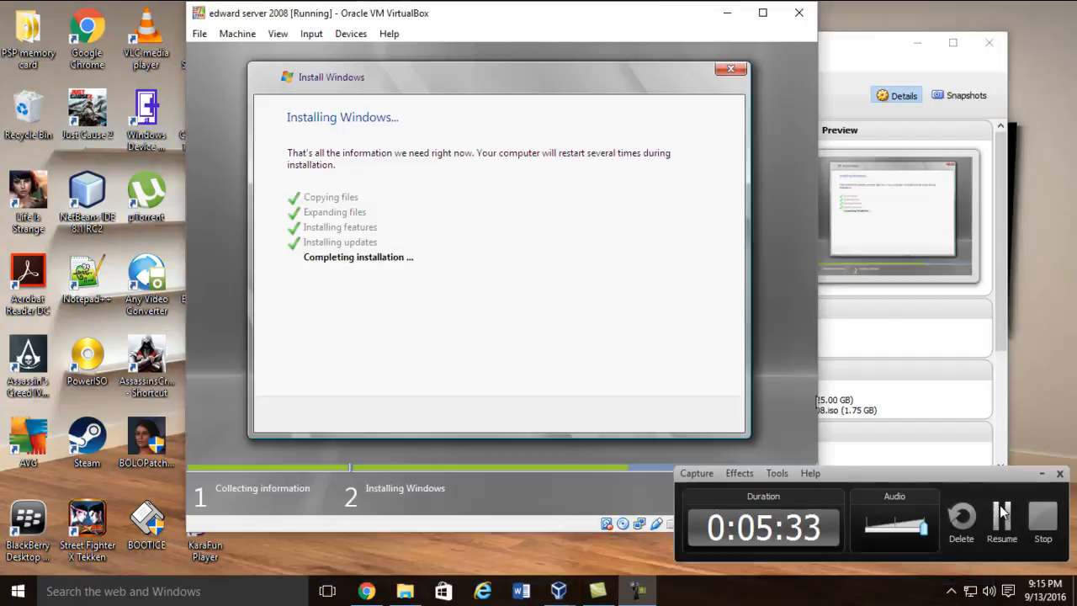
click(1002, 515)
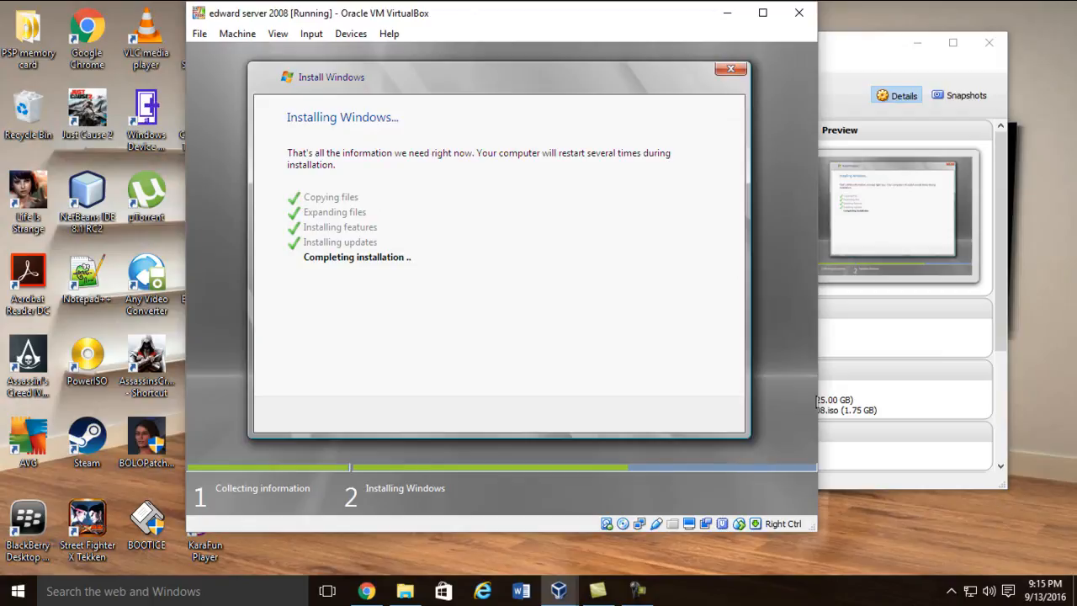
click(637, 590)
click(1004, 517)
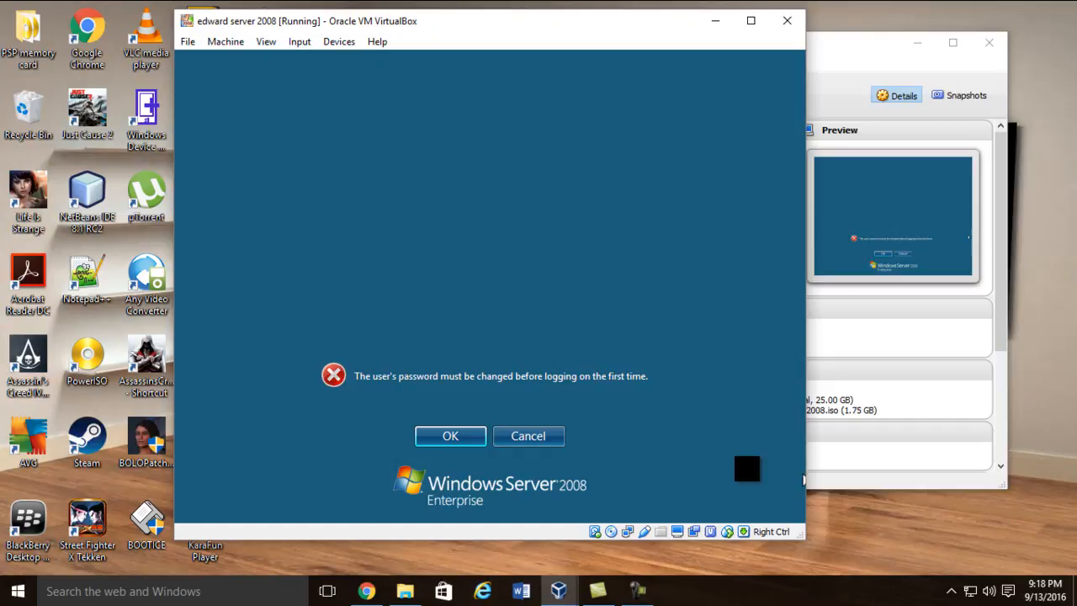
- Accept the first-logon password change, enter and confirm a new Administrator password, and continue to the guest desktop
drag(556, 26, 600, 29)
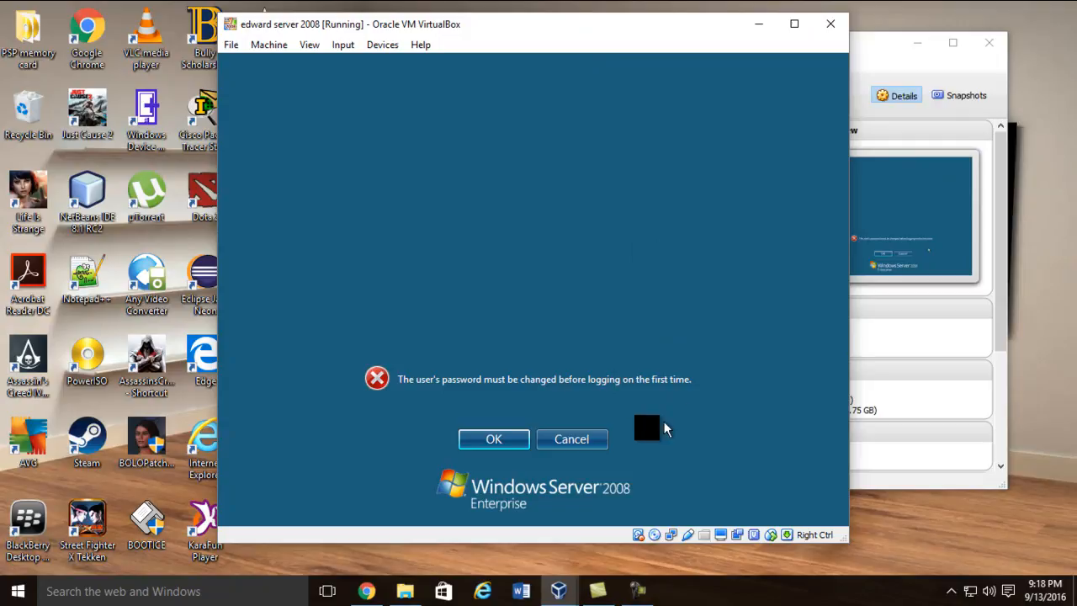
click(480, 439)
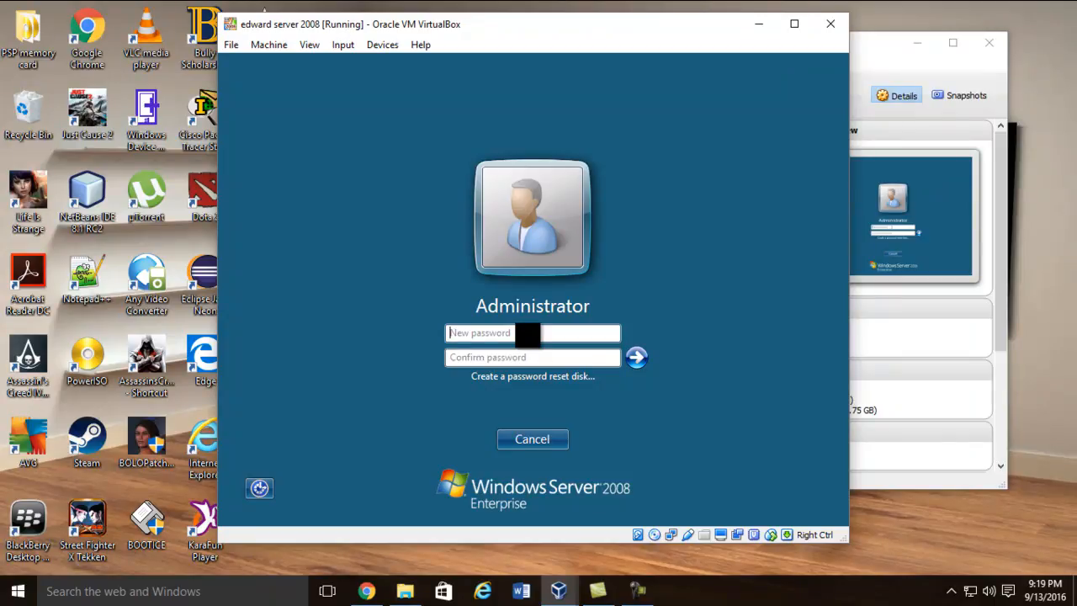
text(aaaaaaaaa)
key(Tab)
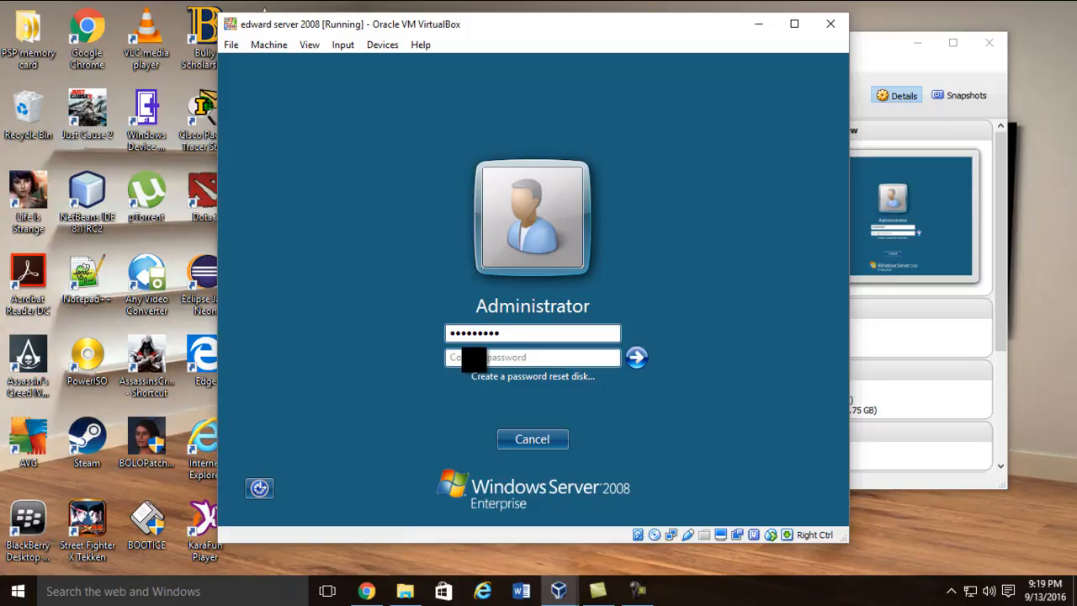
text(aaaa)
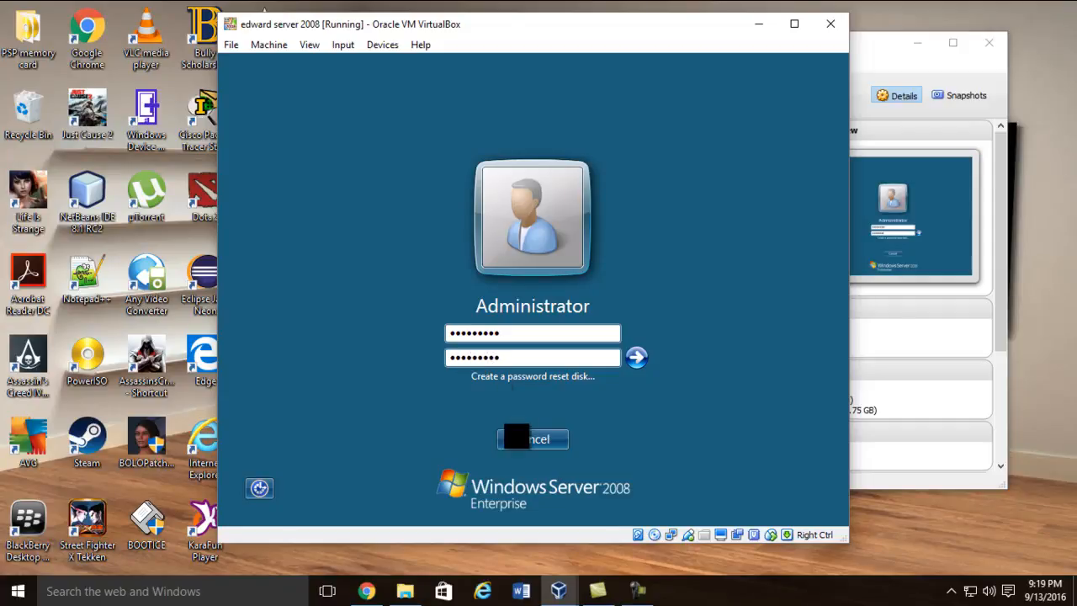
click(637, 360)
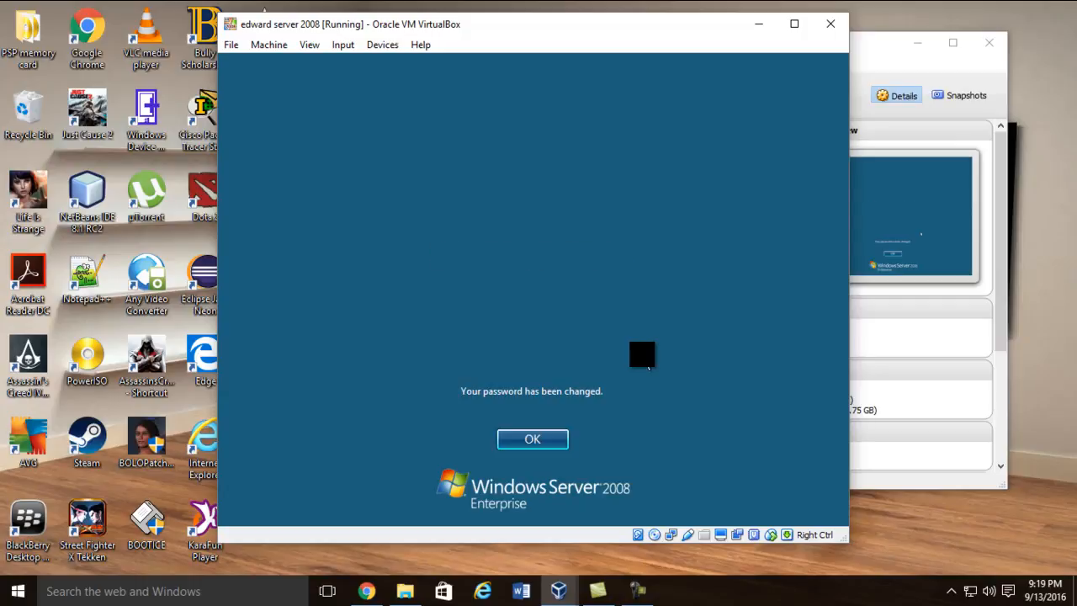
click(547, 447)
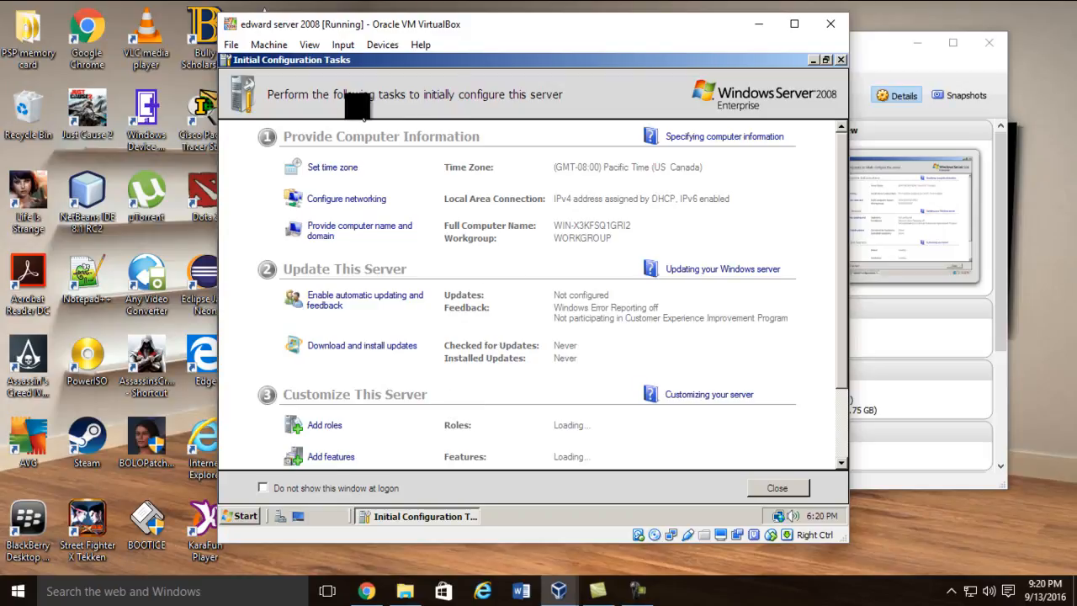
- Set the server's time zone to (GMT-04:00) La Paz from the initial configuration tasks
click(330, 169)
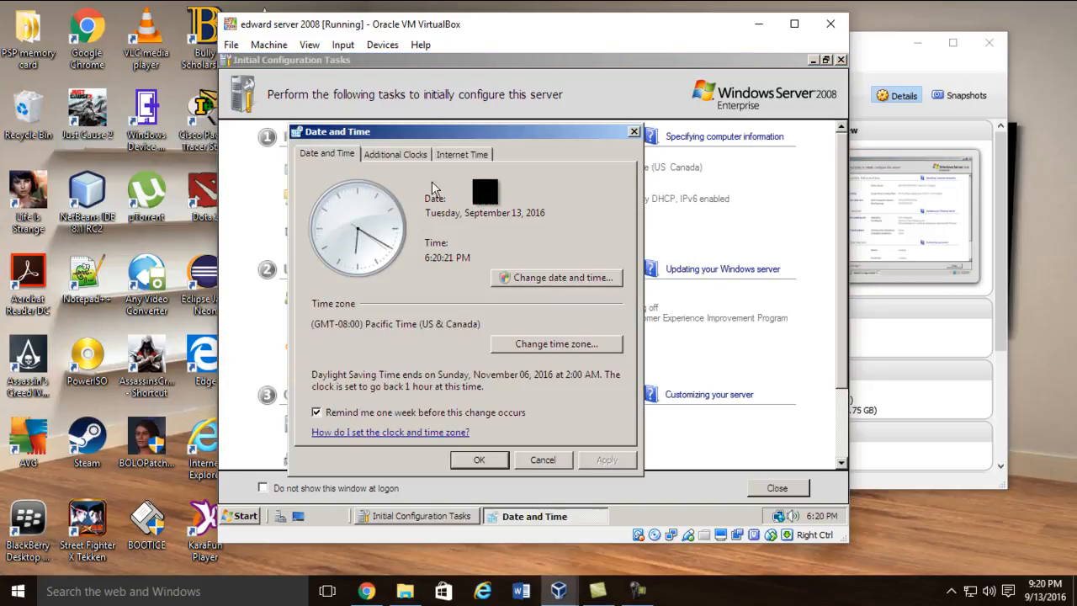
drag(526, 133, 668, 106)
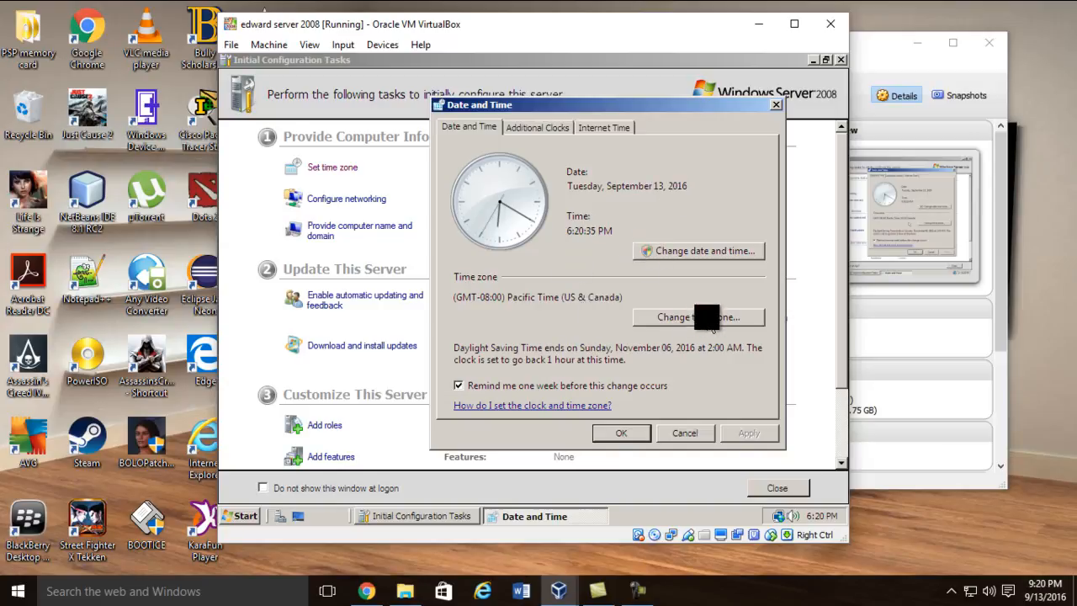
click(707, 319)
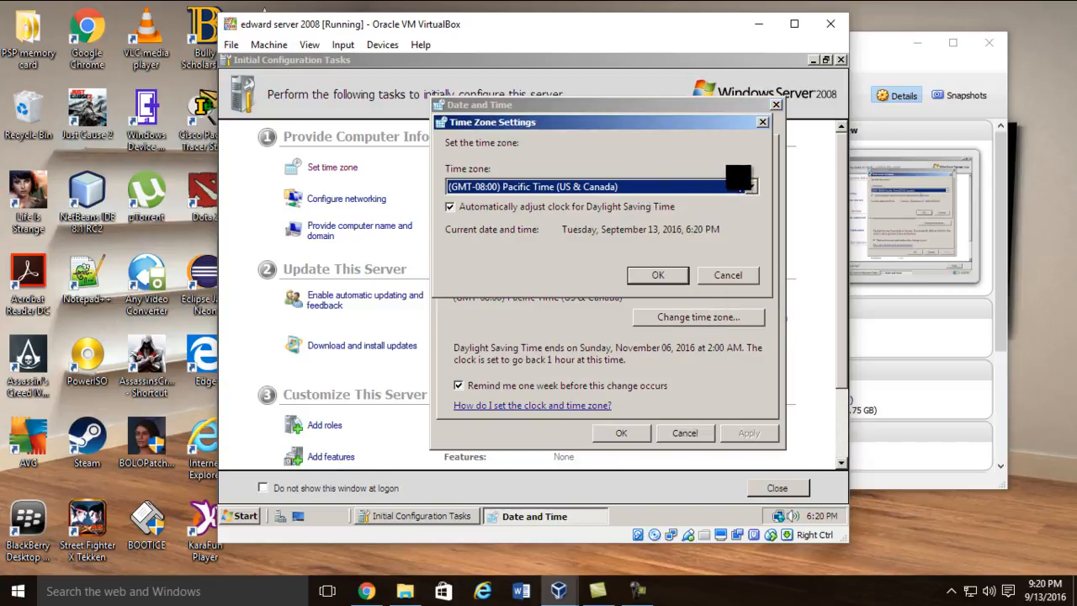
click(751, 186)
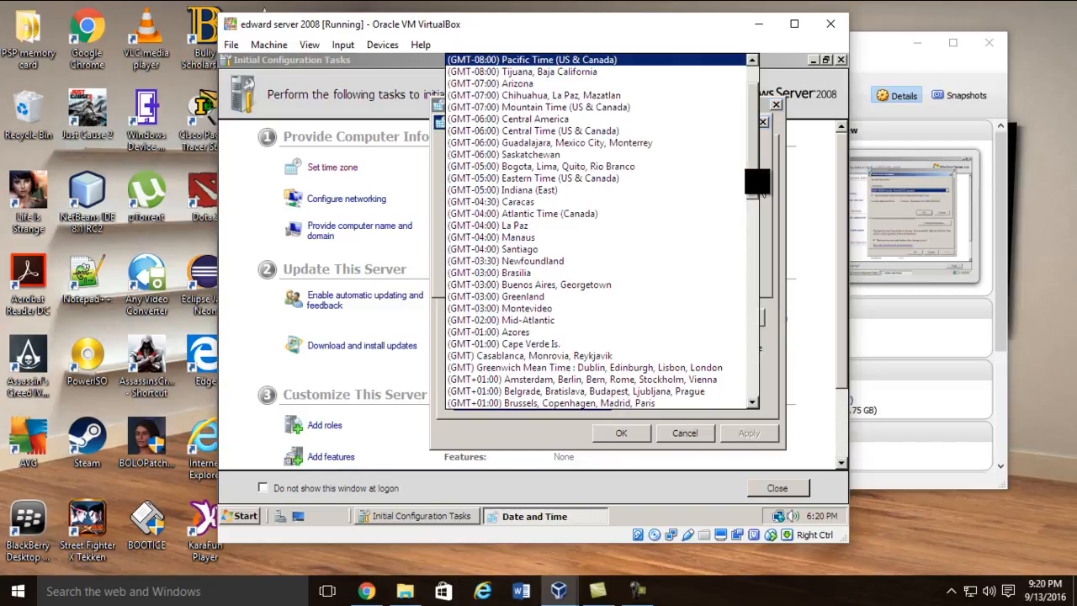
click(552, 214)
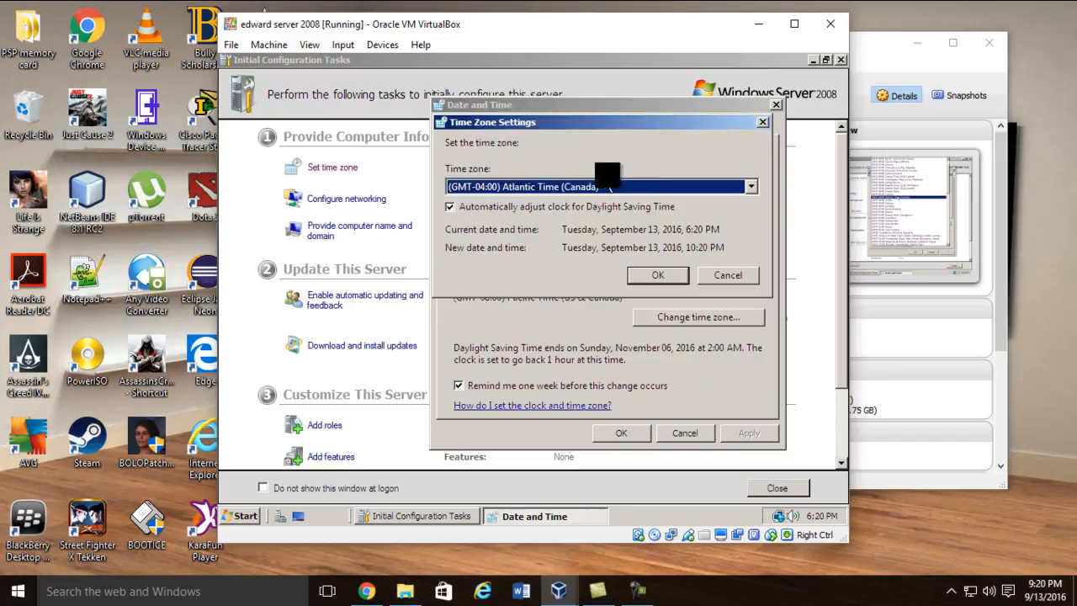
click(751, 186)
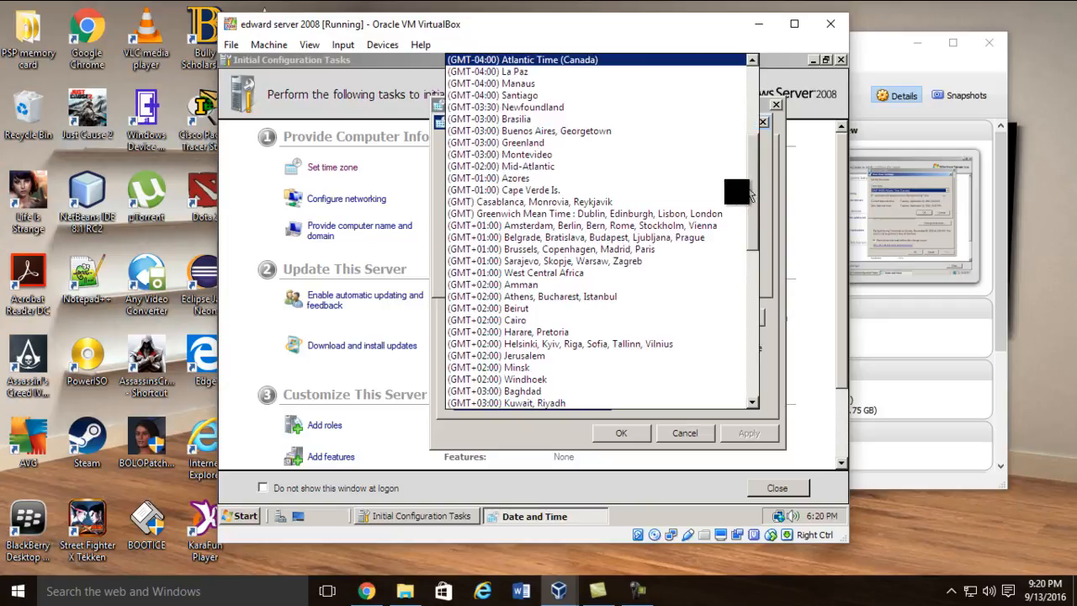
click(559, 72)
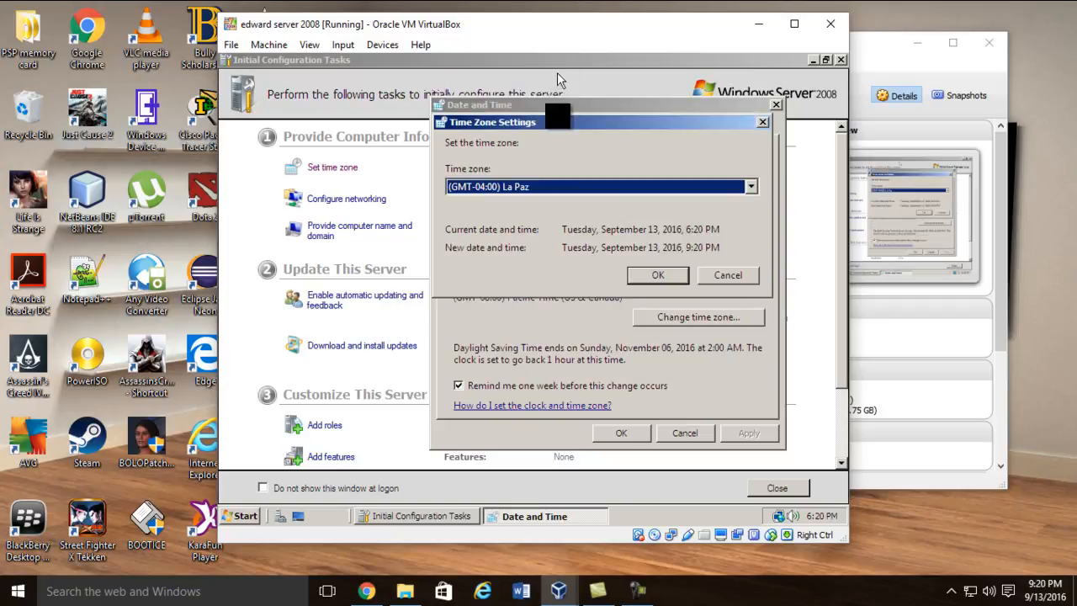
click(650, 276)
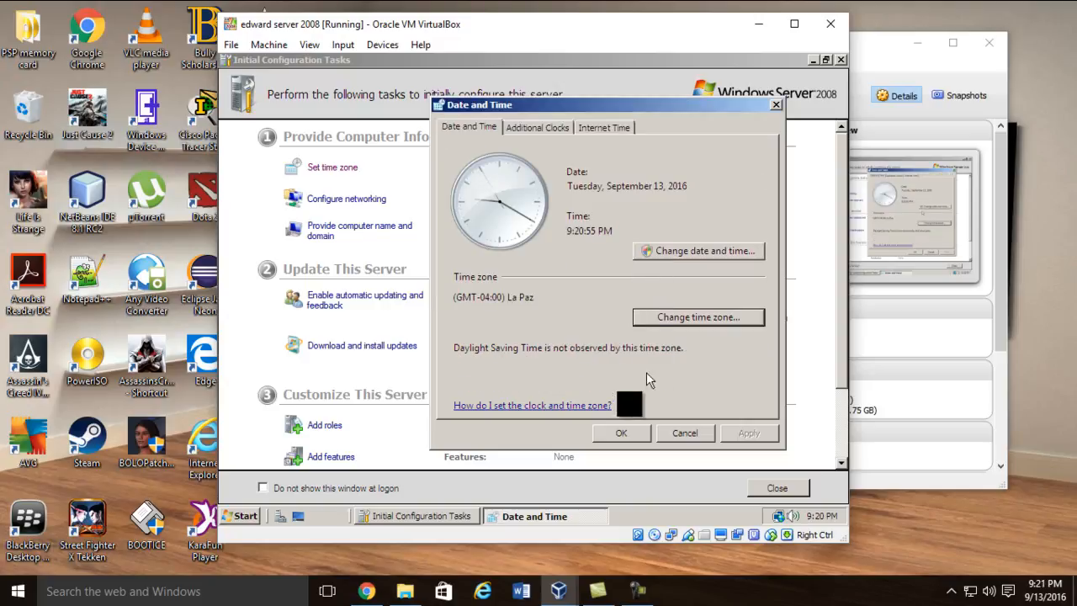
click(624, 431)
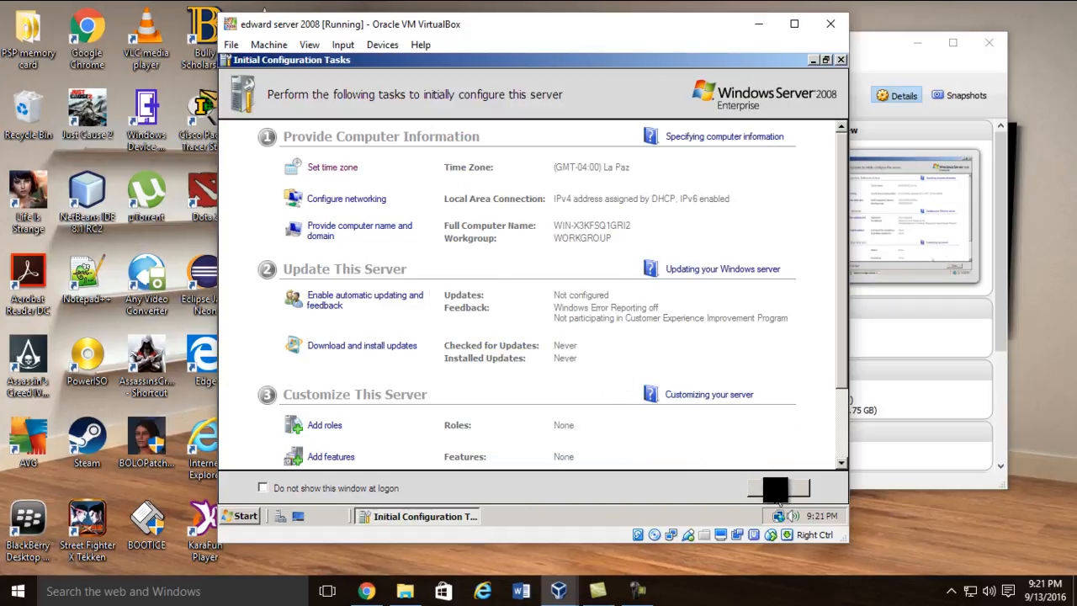
- Close Initial Configuration Tasks and Server Manager to leave the guest desktop clear, shifting the virtual machine window aside
click(786, 490)
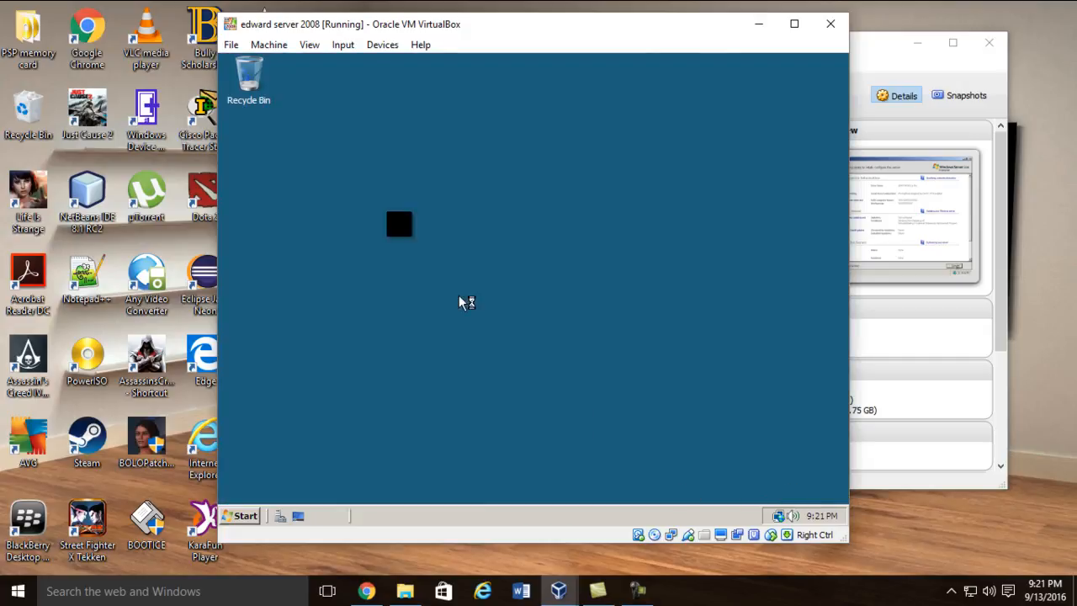
drag(462, 23, 625, 17)
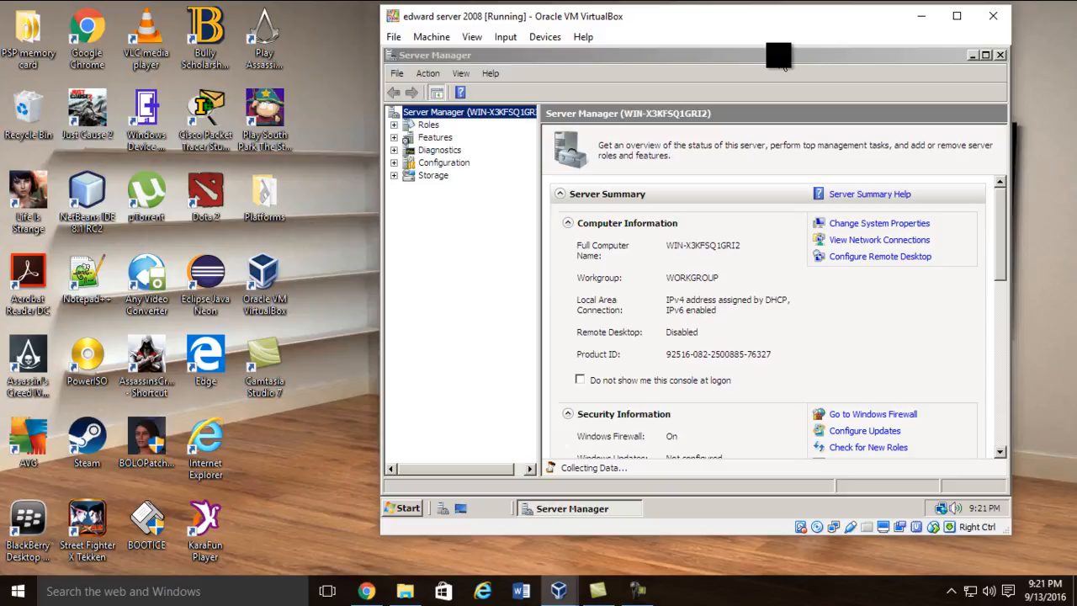
click(998, 56)
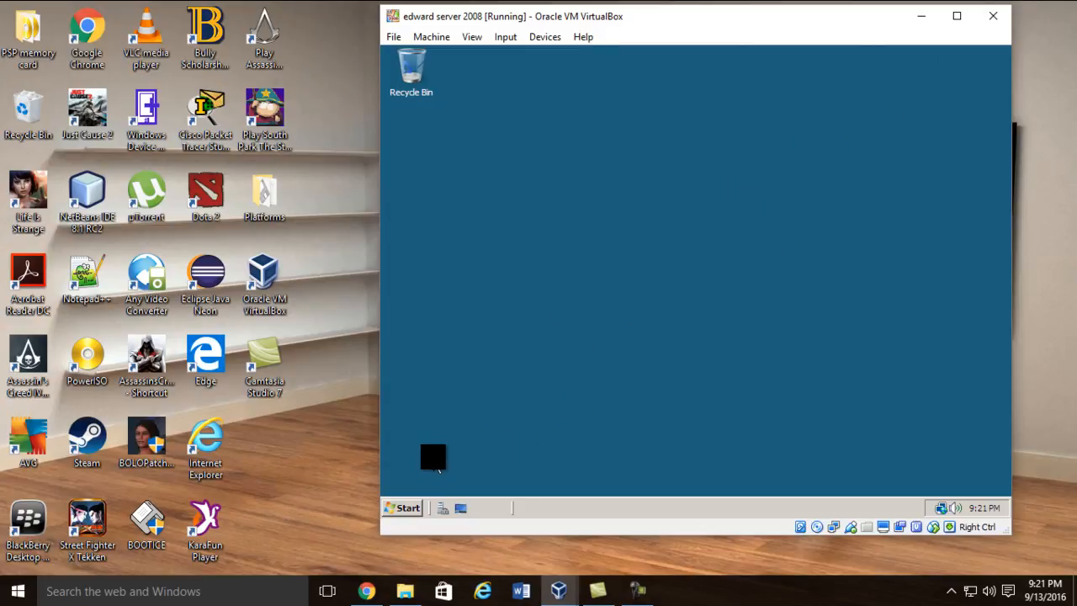
click(462, 508)
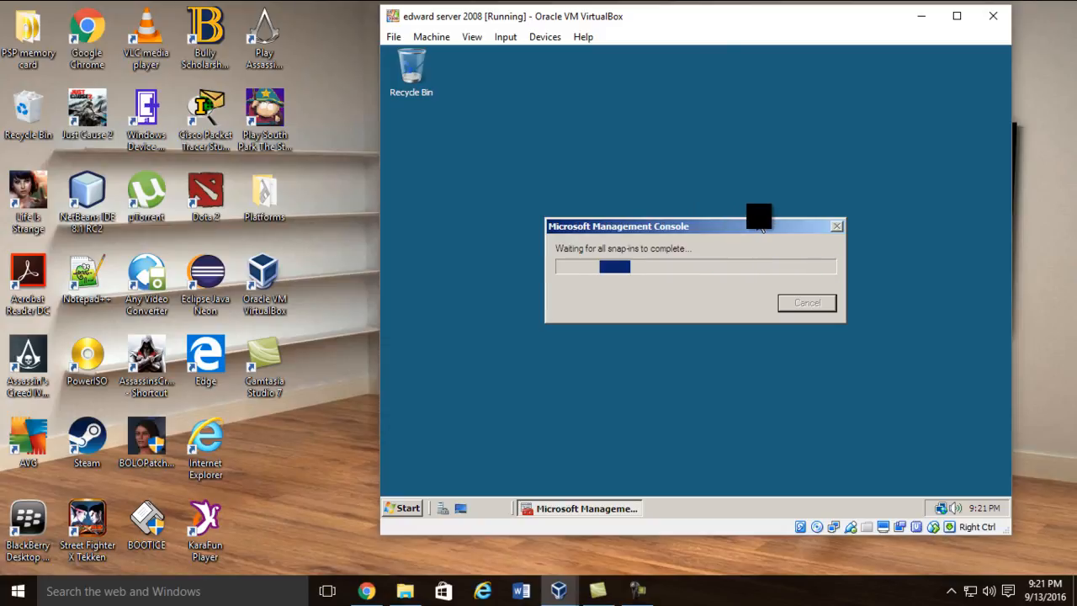
click(411, 508)
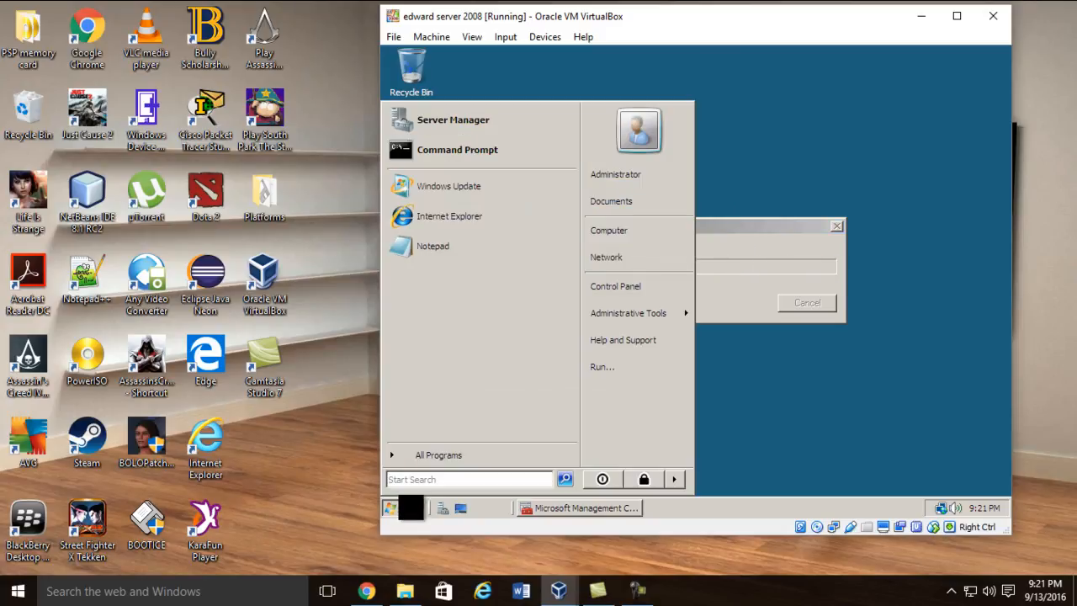
click(410, 507)
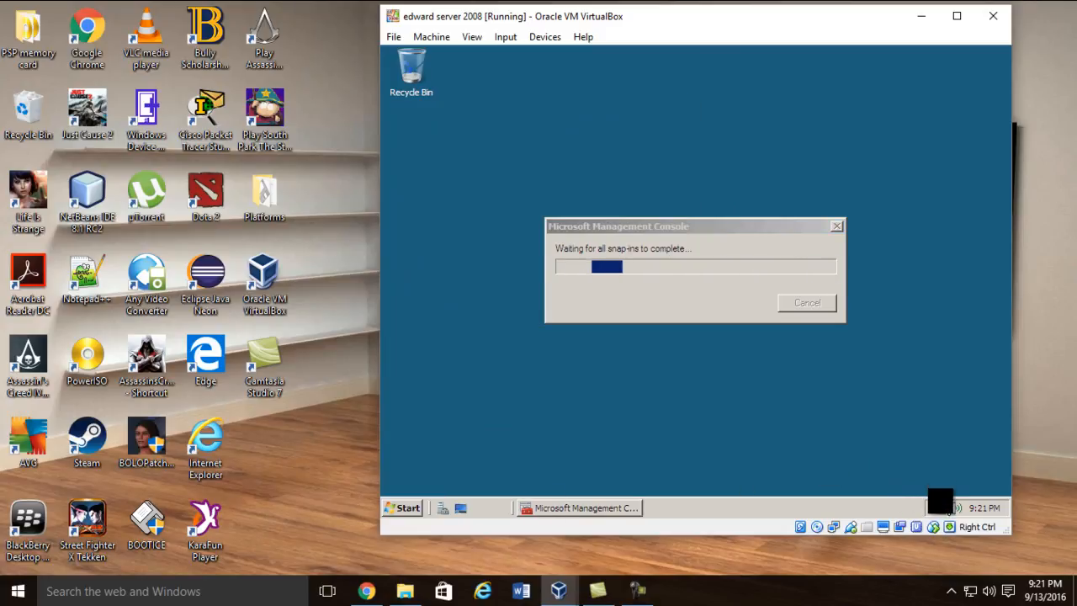
mouse_move(940, 506)
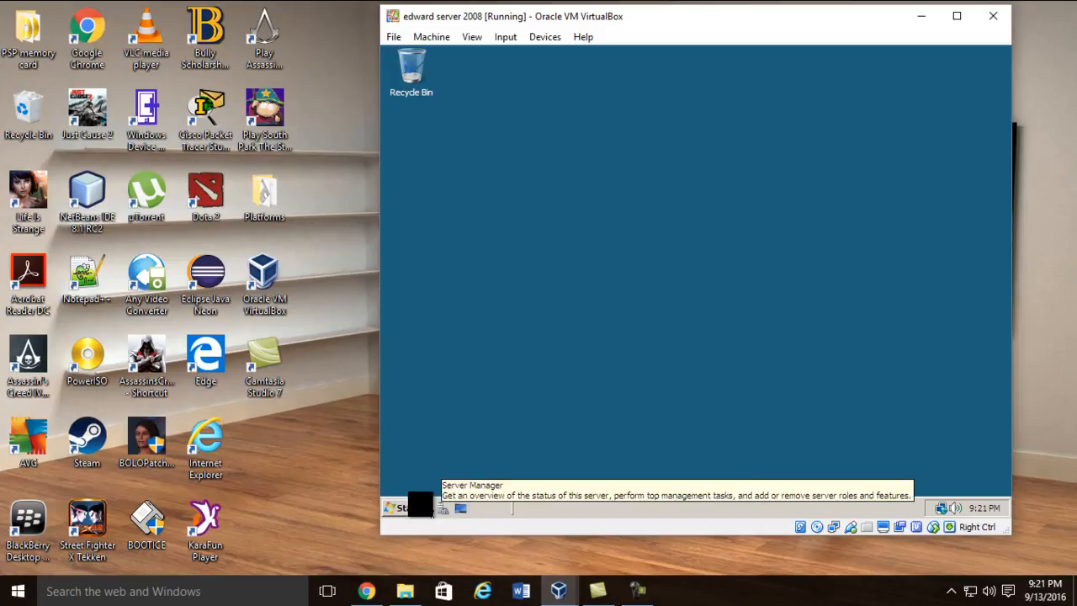
- Shut down the guest server with Hardware: Maintenance (Planned) as the reason and a short comment about the shutdown
click(419, 508)
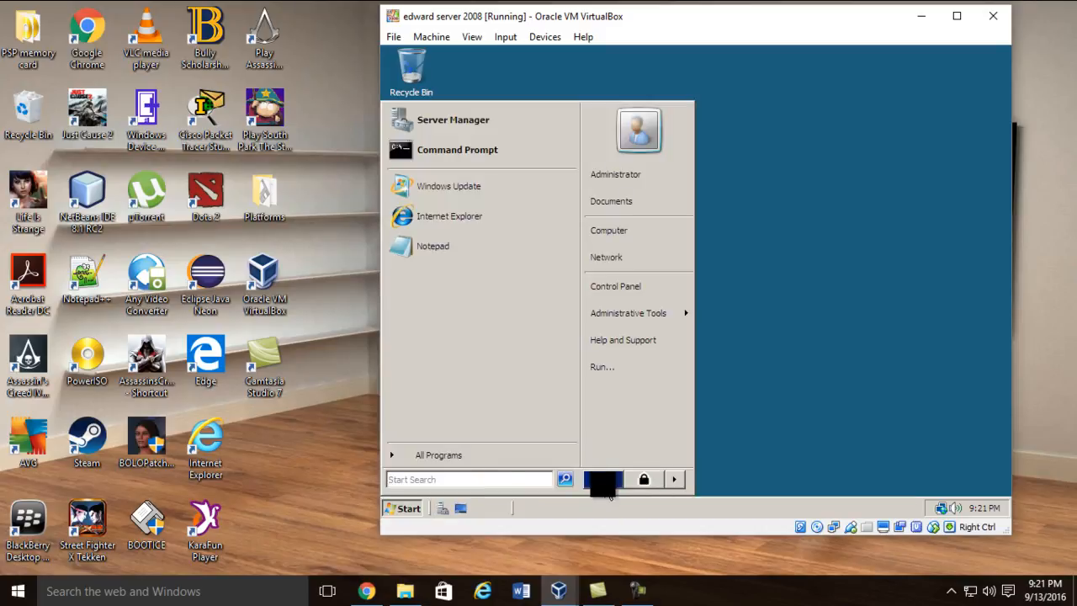
click(607, 488)
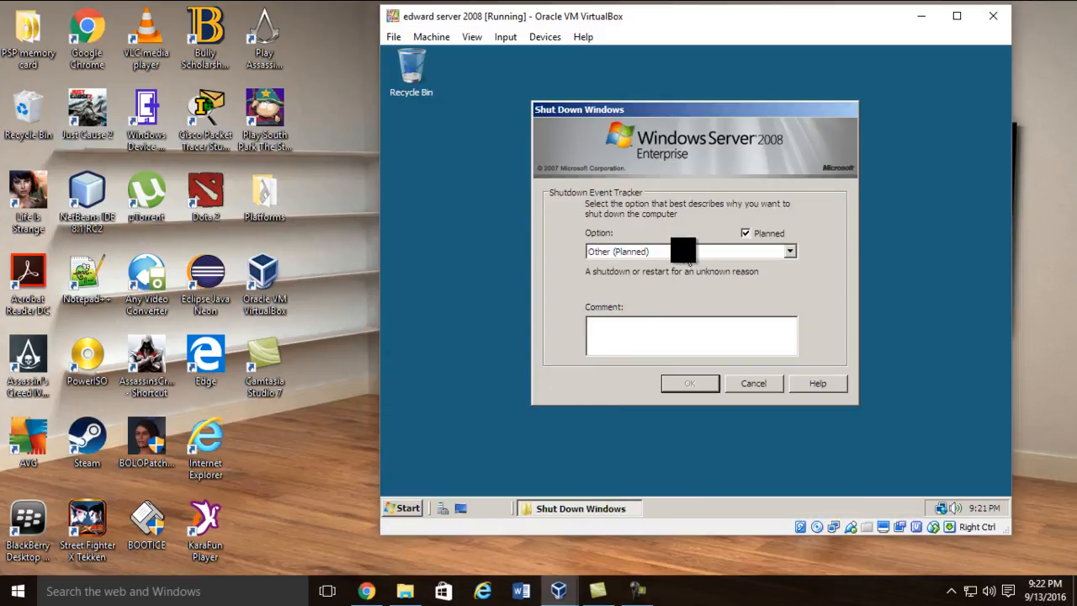
click(689, 252)
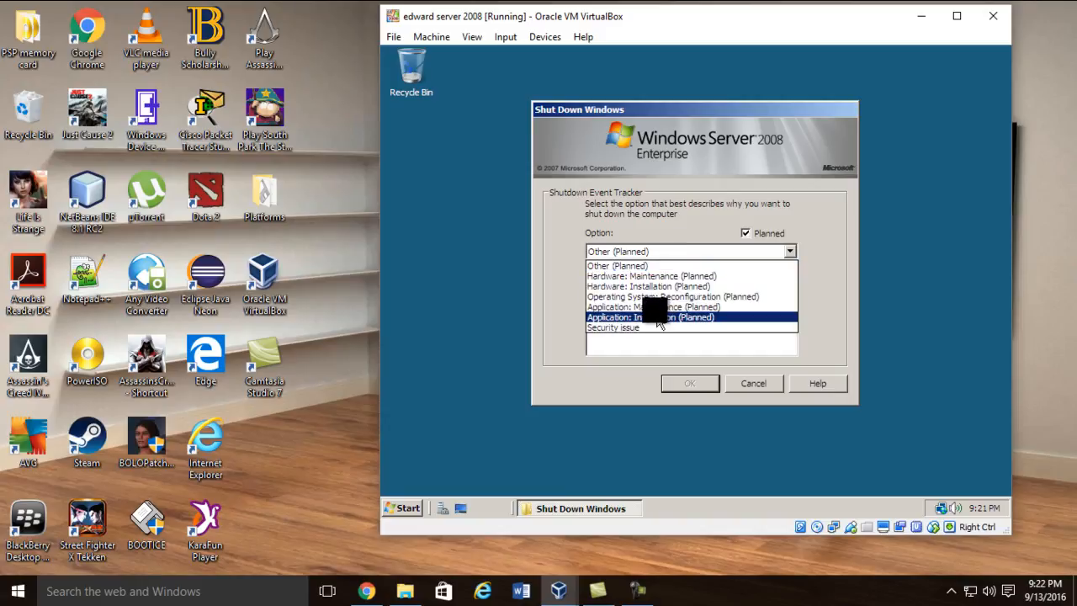
click(695, 277)
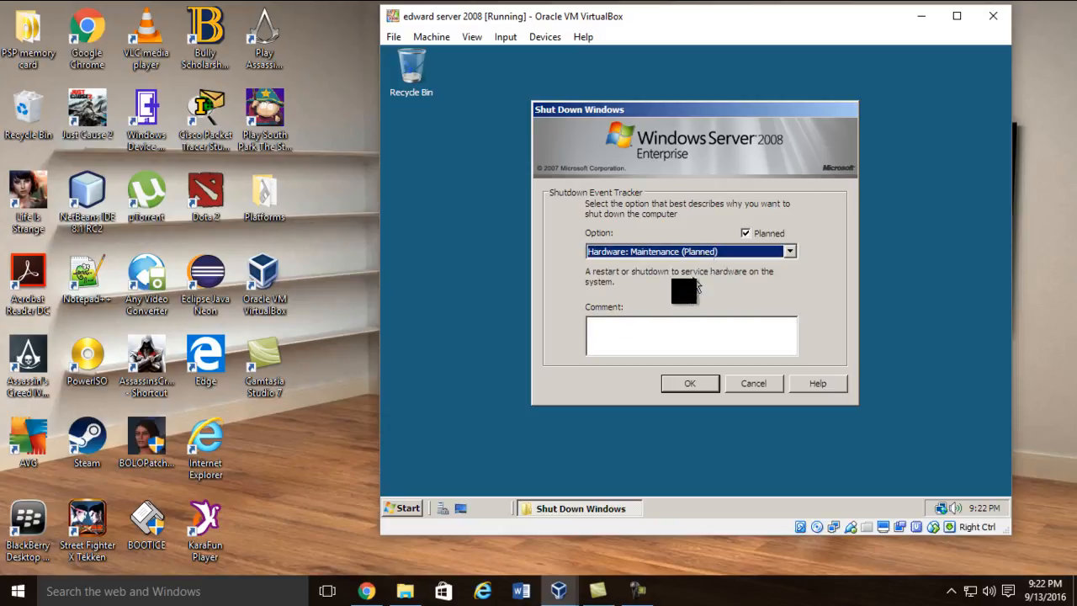
click(659, 324)
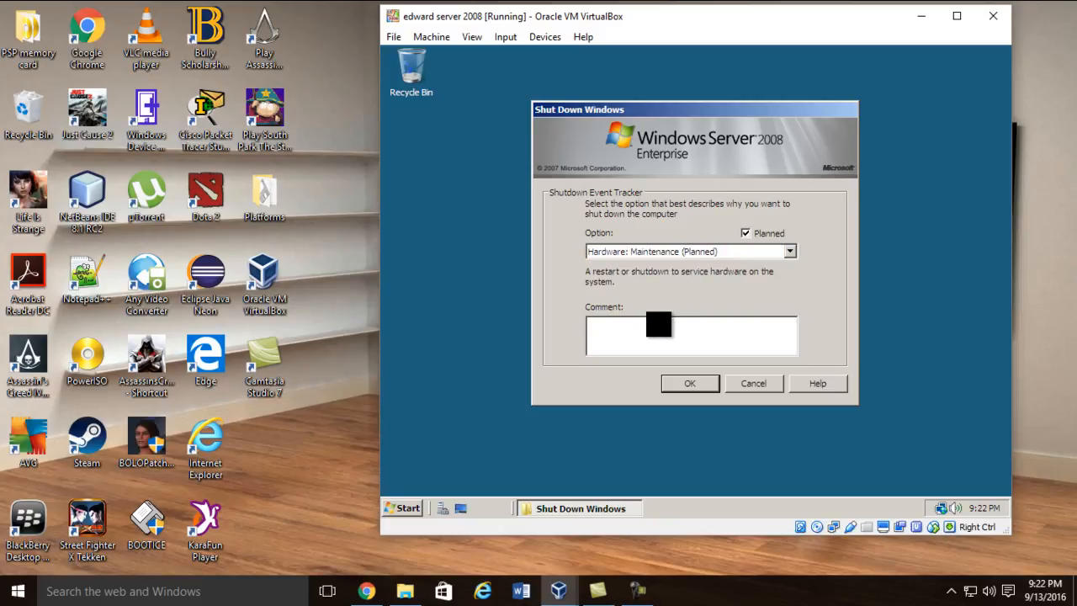
text(Just shutting t th)
click(691, 384)
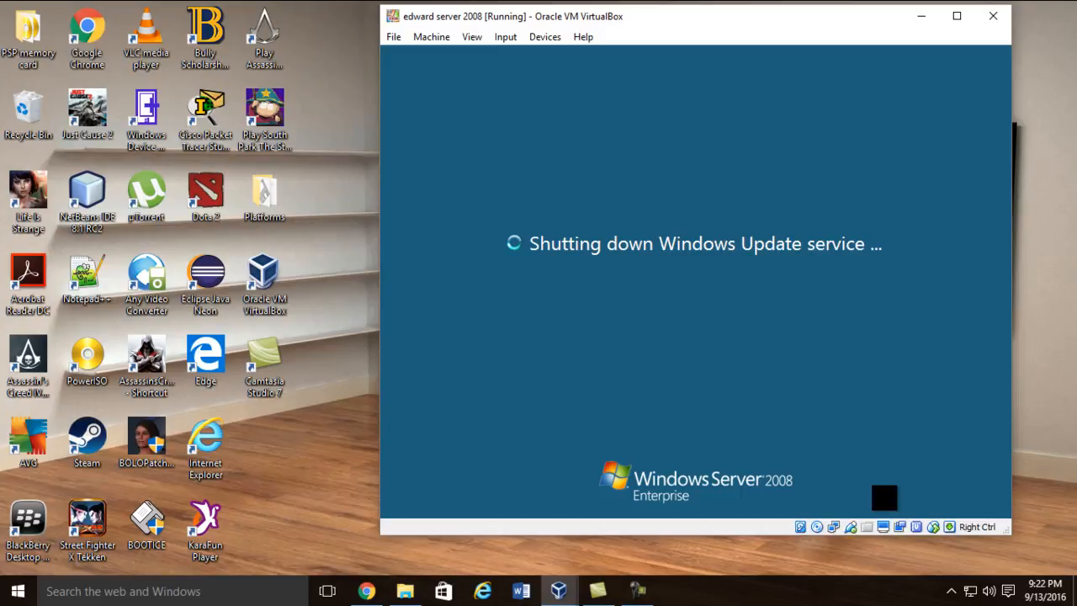
click(640, 591)
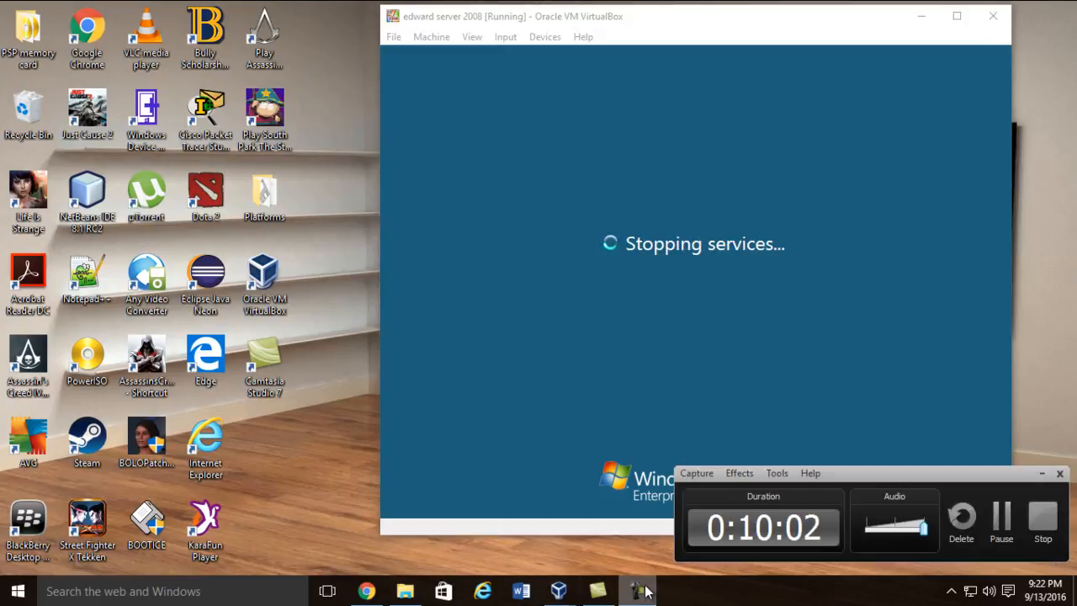